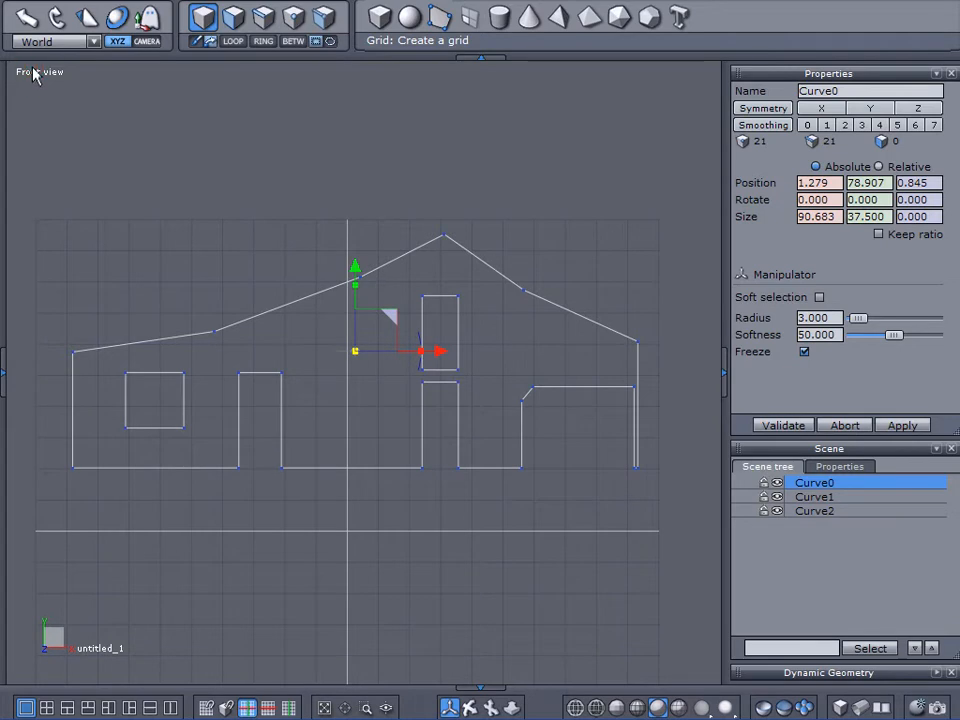
- Switch to the perspective view and hide the two window outlines, Curve1 and Curve2
click(34, 73)
click(43, 86)
right_drag(200, 270, 226, 300)
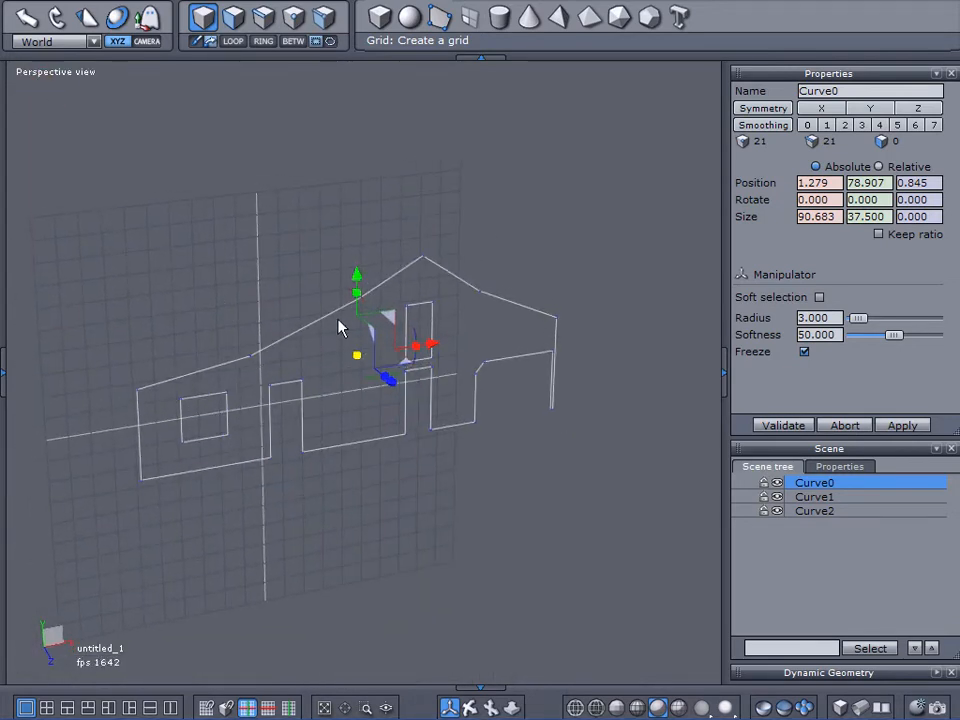
scroll(345, 325, up, 5)
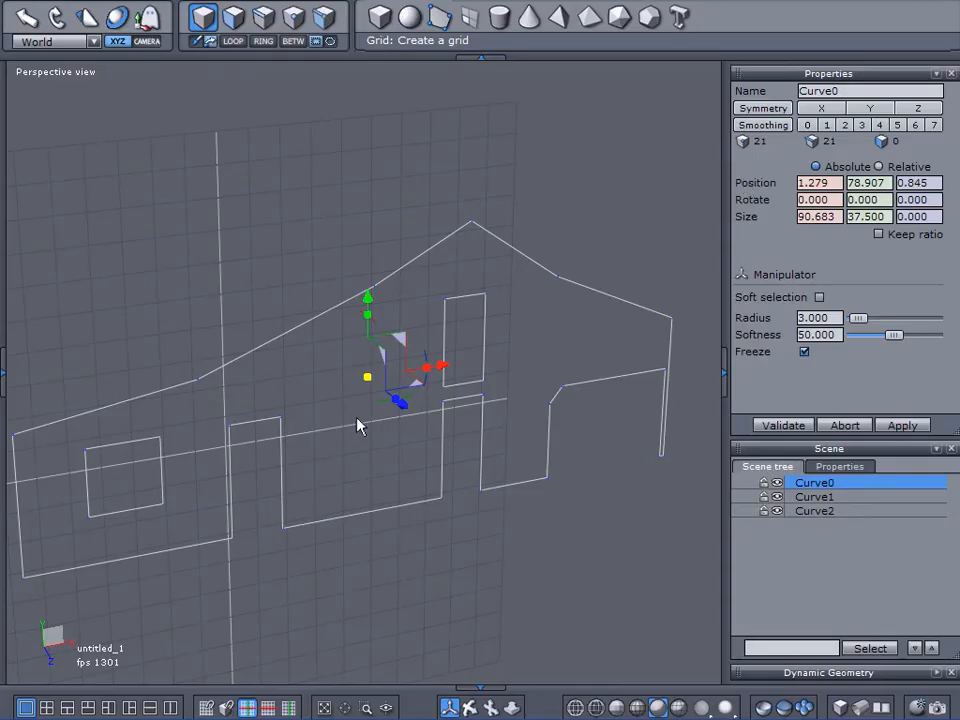
right_drag(358, 424, 274, 401)
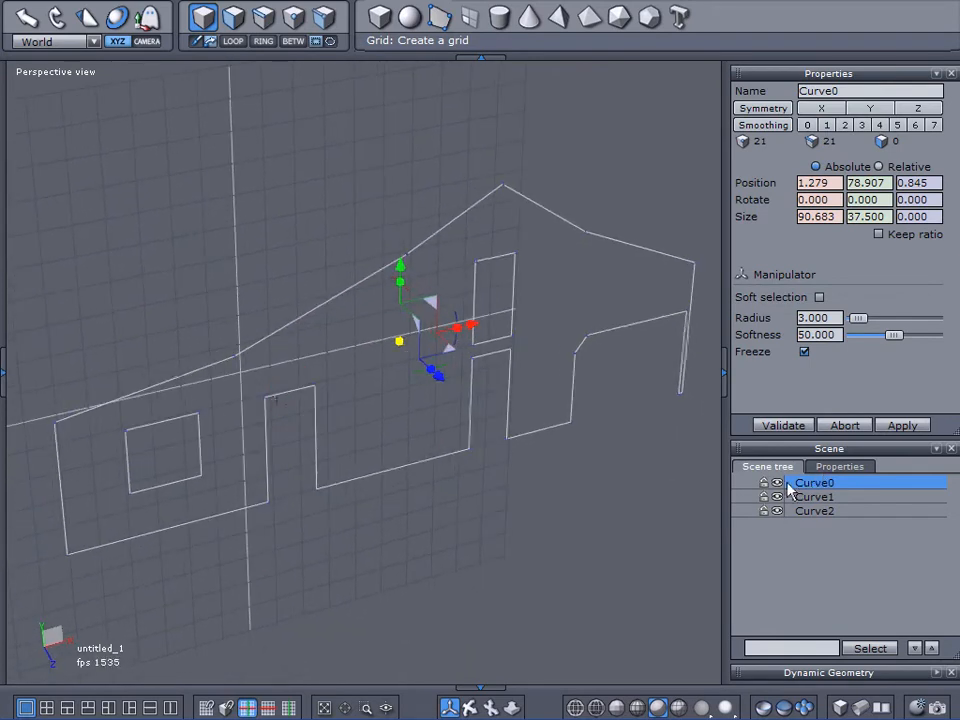
right_drag(519, 506, 512, 453)
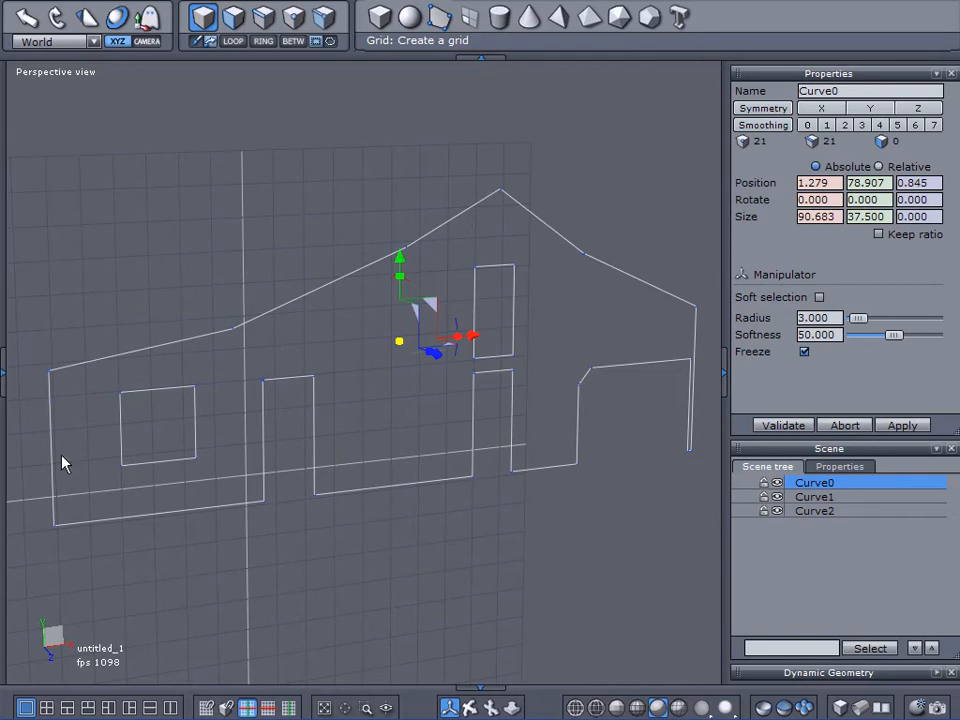
right_drag(633, 487, 614, 518)
click(776, 511)
right_drag(446, 514, 542, 489)
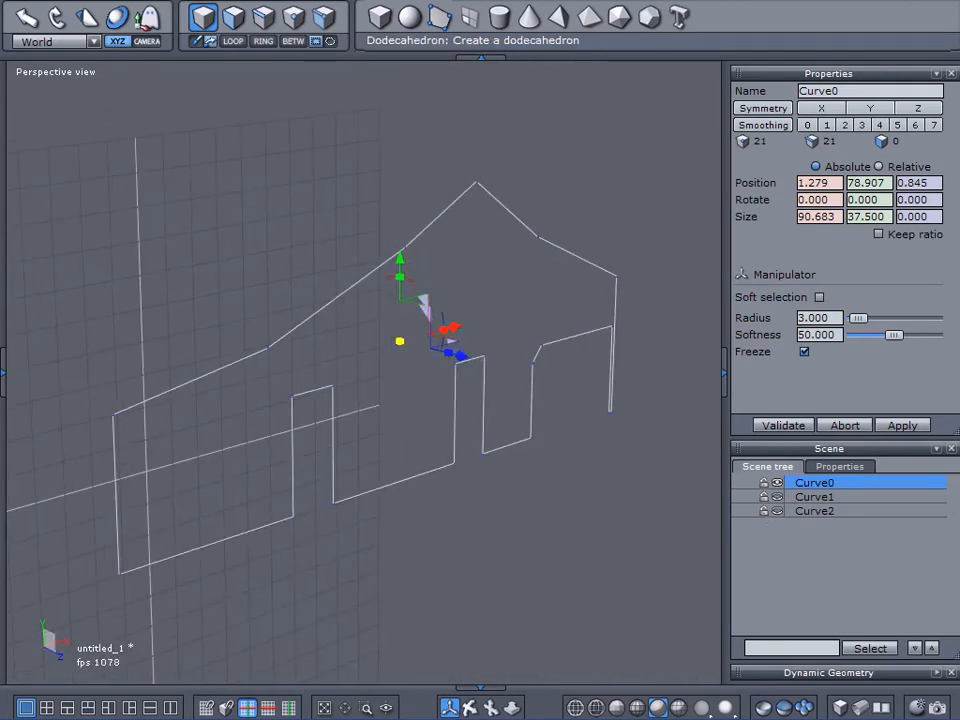
- Extrude the building outline Curve0 straight back to a depth of about 69 with Sweep/Extrude
click(560, 2)
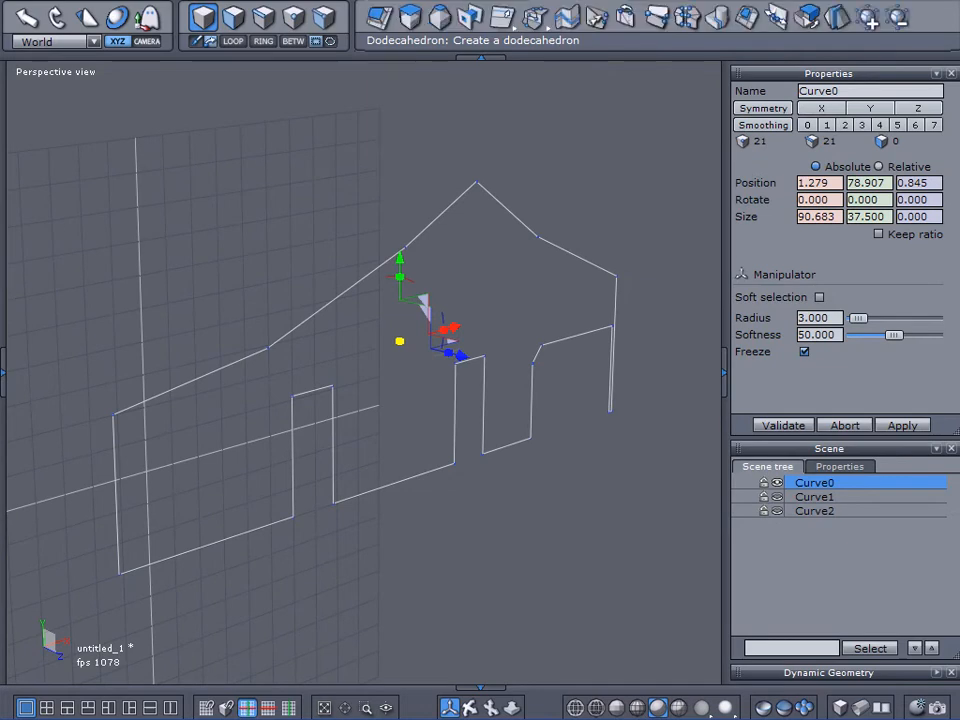
click(311, 15)
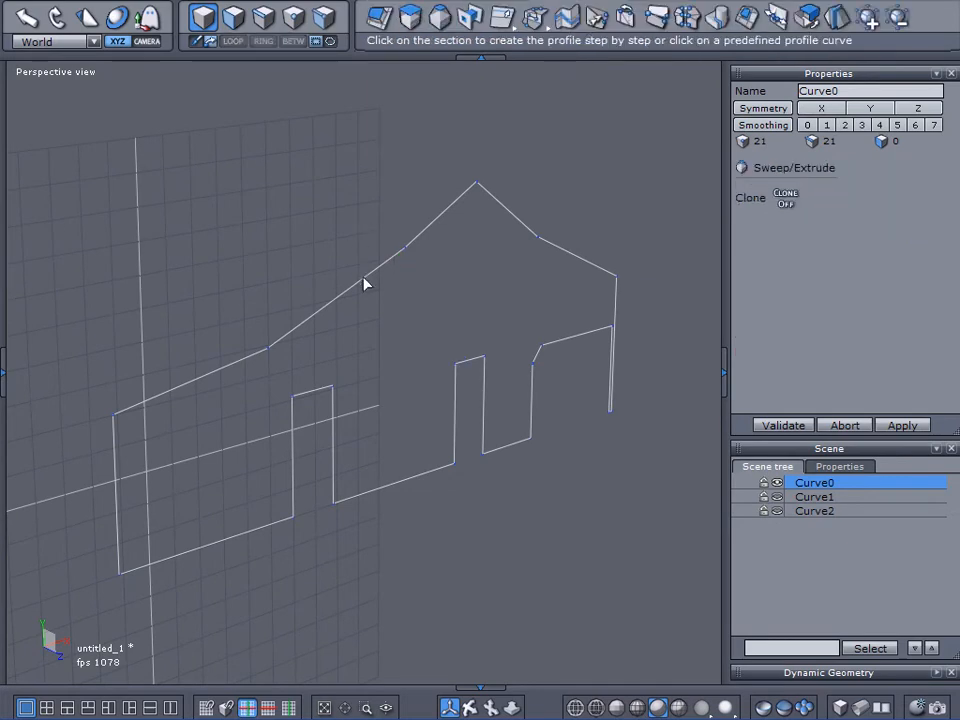
click(364, 284)
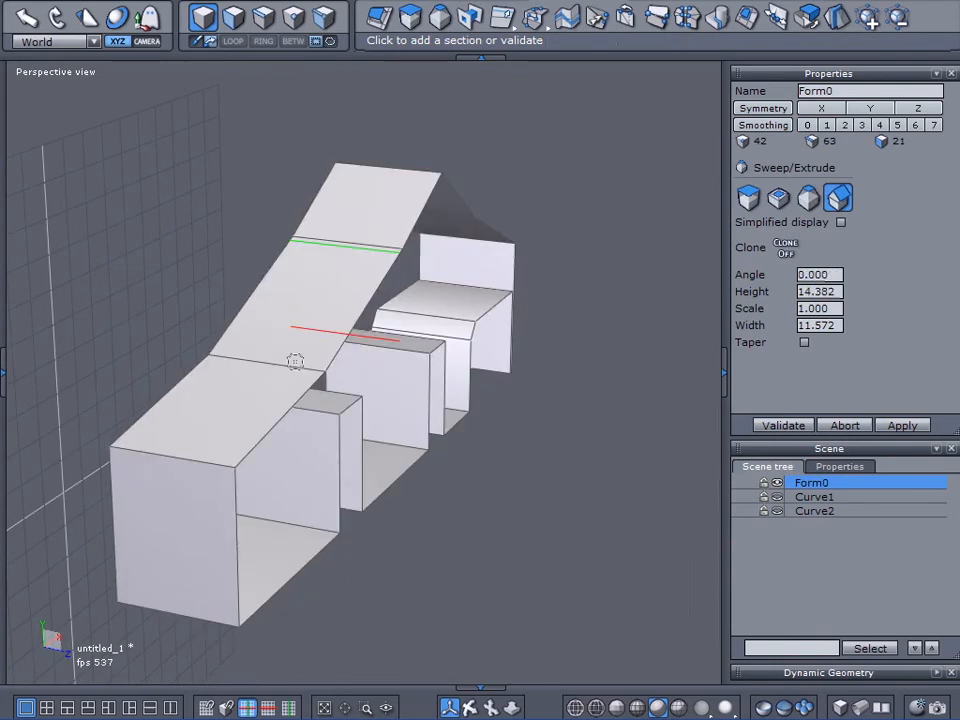
right_drag(298, 315, 249, 296)
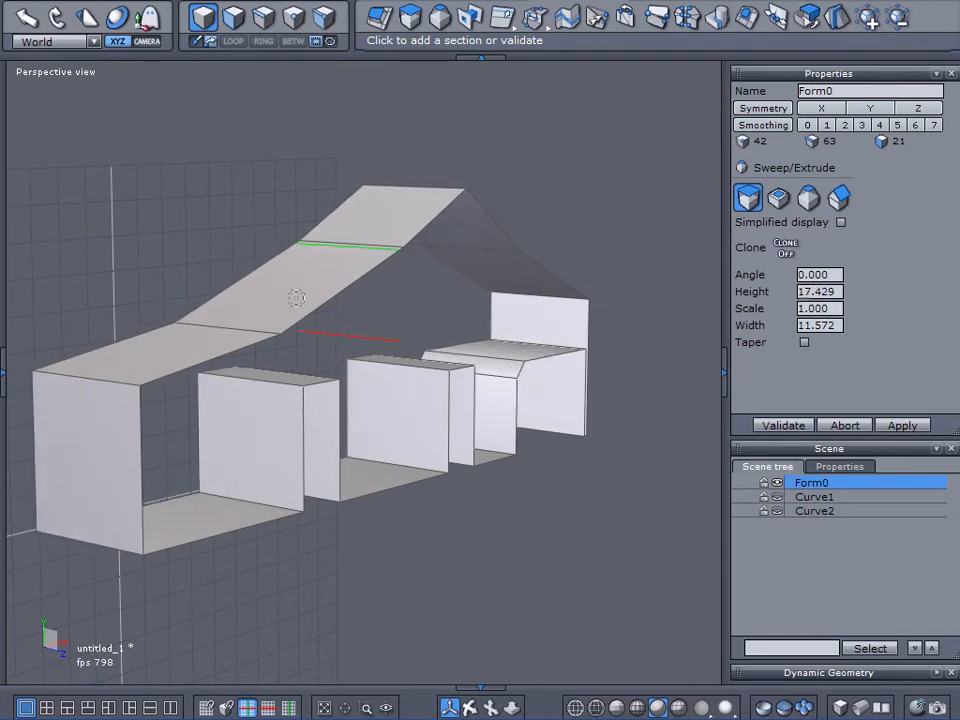
scroll(378, 365, down, 2)
middle_drag(386, 371, 441, 405)
click(136, 300)
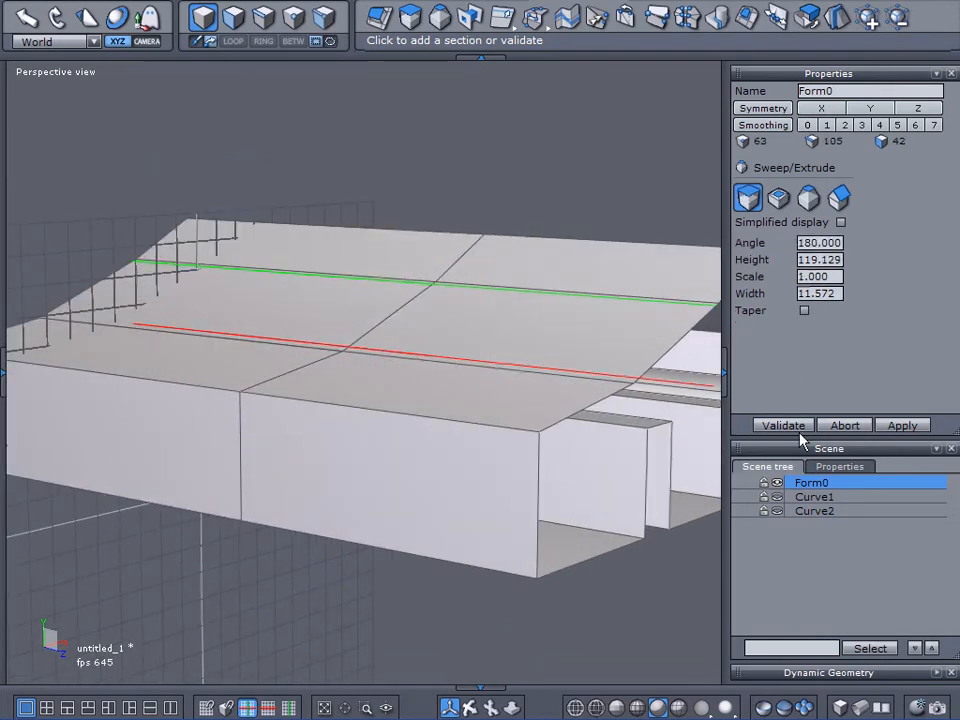
click(799, 430)
- Close the open front and rear ends of the extruded form in automatic mode
right_drag(604, 364, 486, 363)
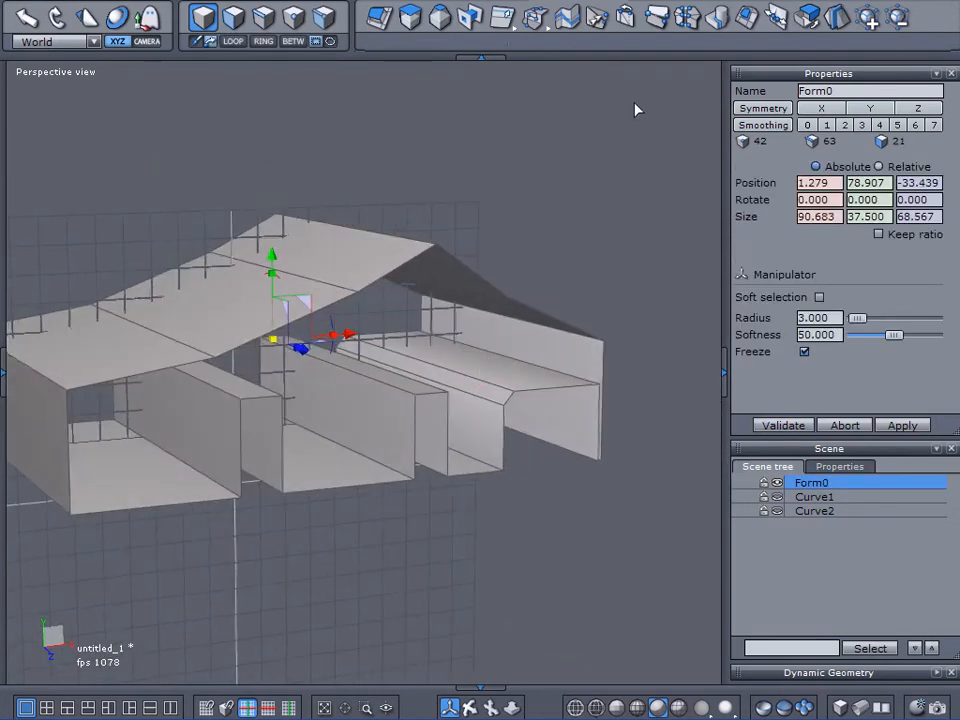
click(560, 16)
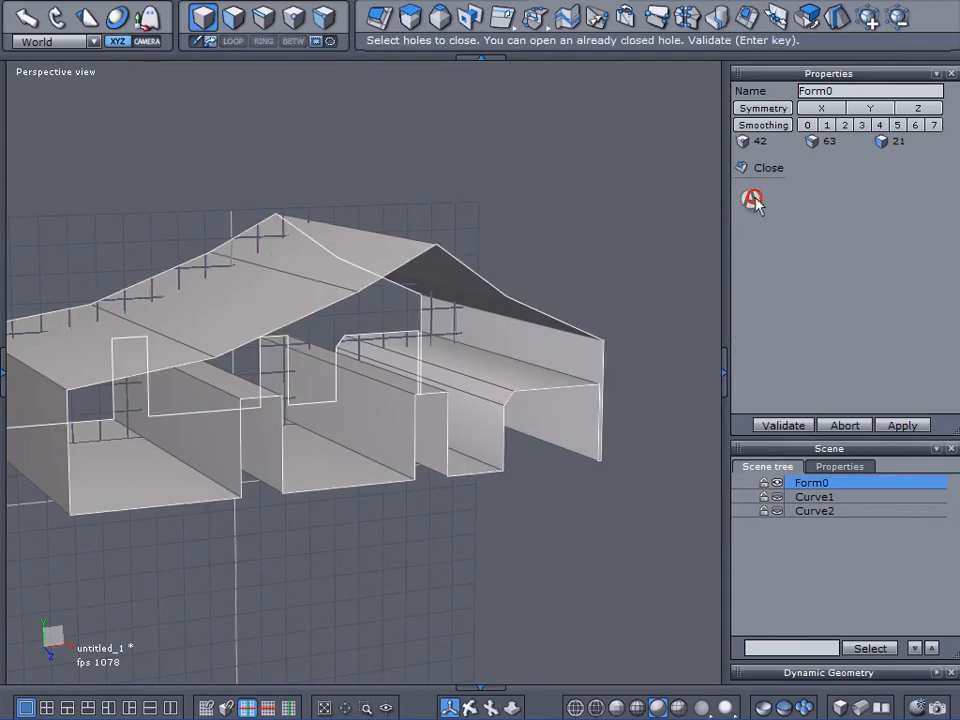
click(766, 424)
- Delete all faces of the extruded form except the front wall face by inverting the face selection
right_drag(545, 240, 440, 182)
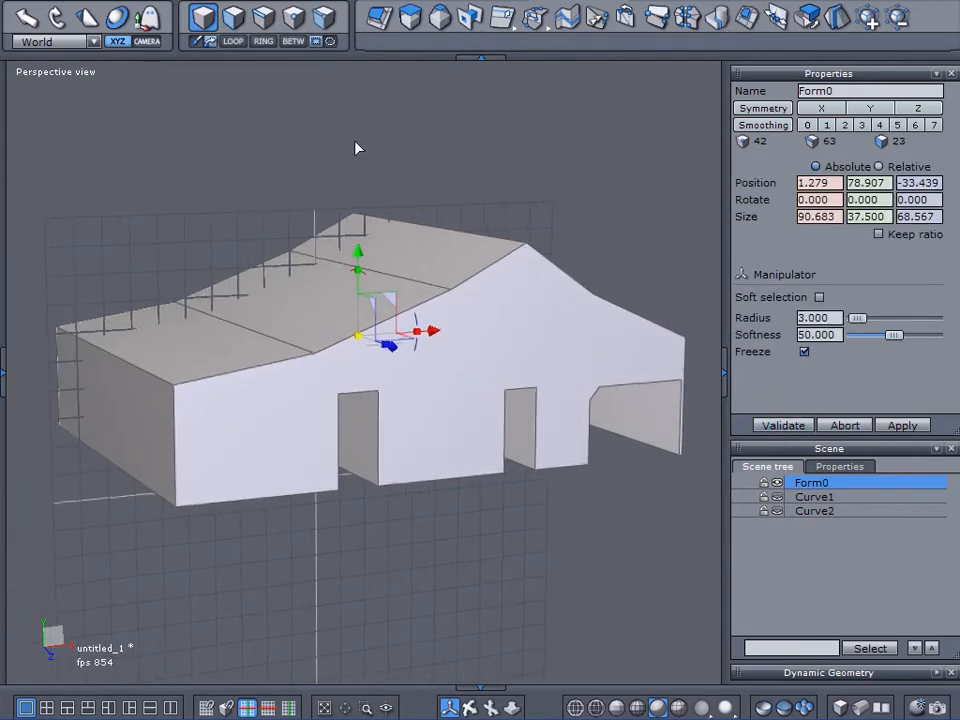
click(230, 18)
click(514, 341)
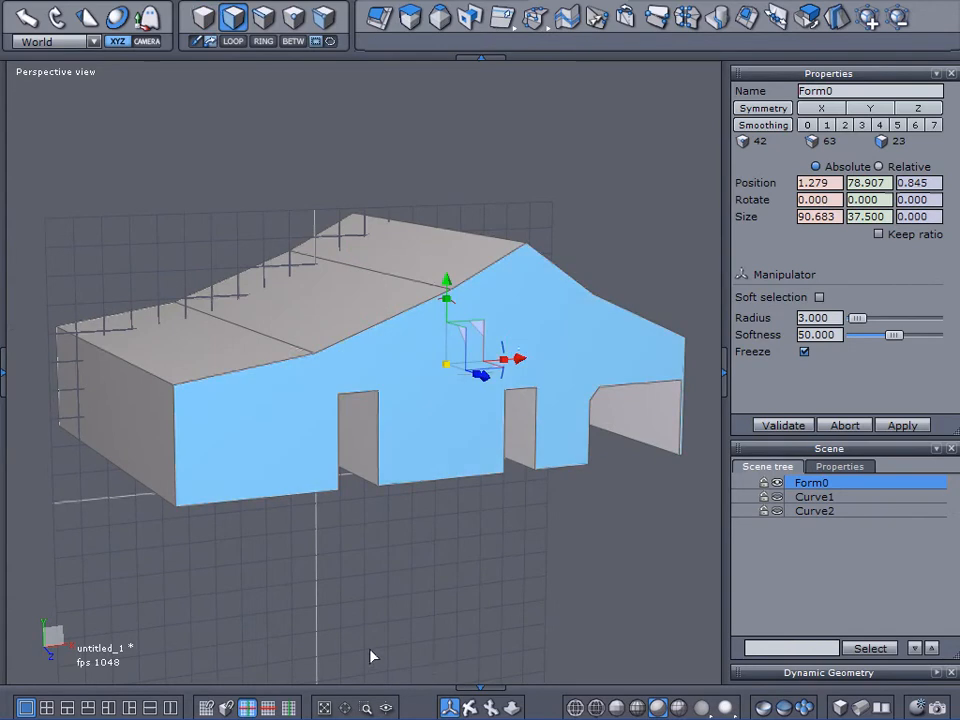
key(ctrl+i)
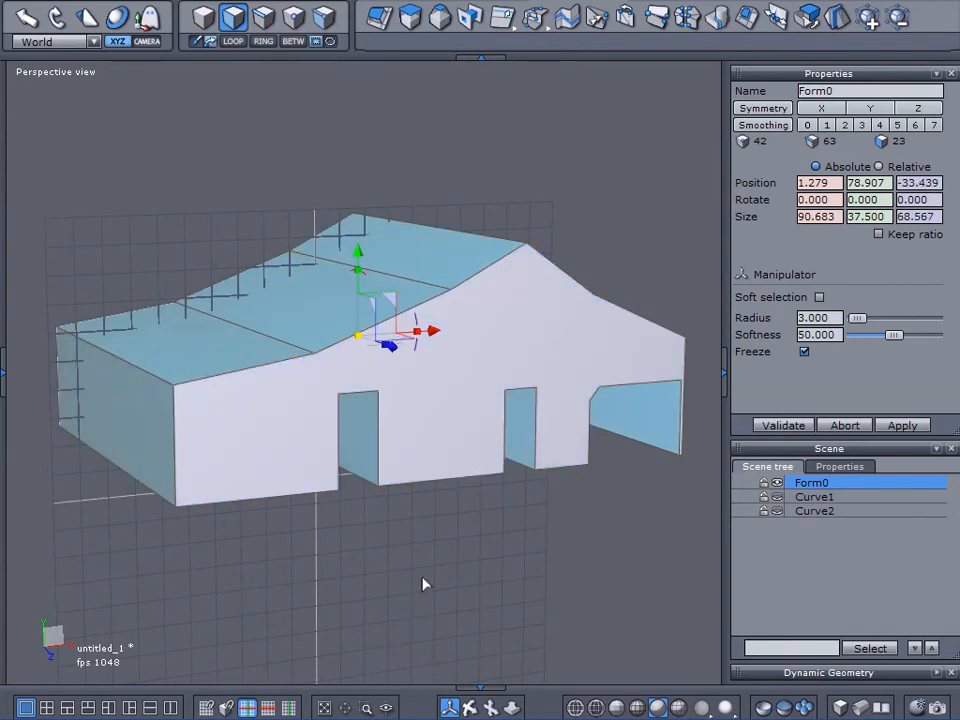
key(Delete)
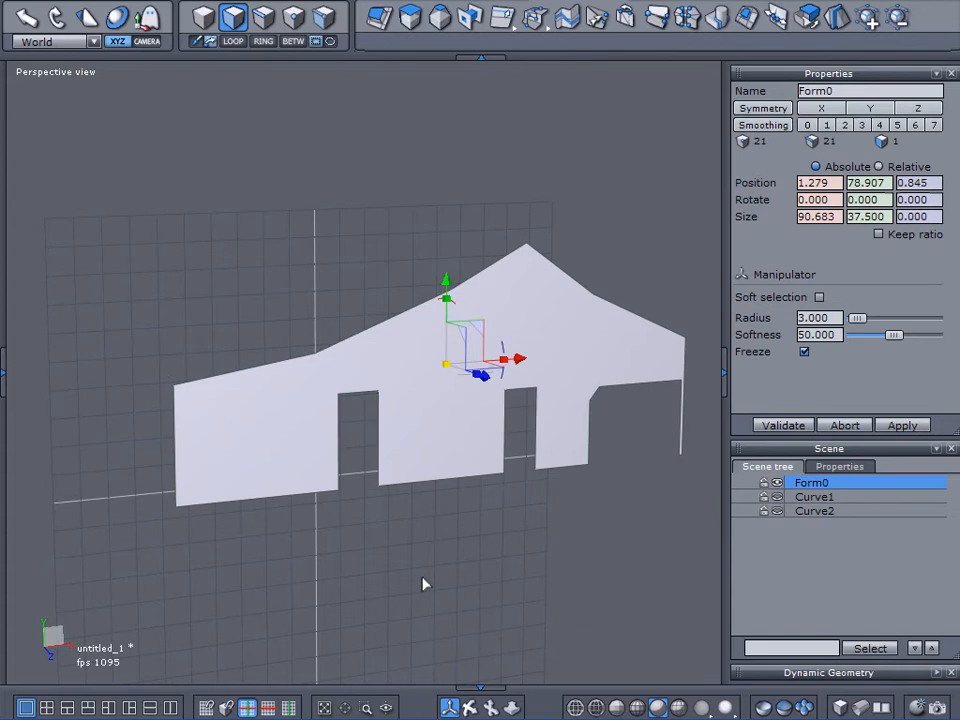
- Make the window outlines Curve1 and Curve2 visible again and look straight at the wall
click(779, 512)
click(777, 498)
right_drag(404, 391, 267, 406)
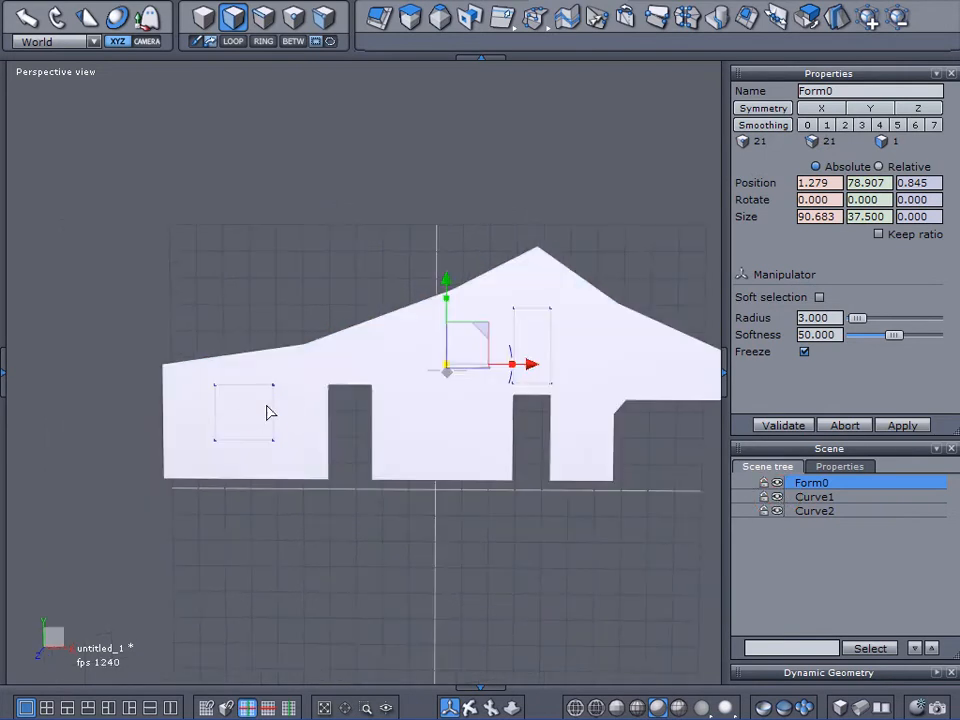
middle_drag(372, 430, 255, 384)
right_drag(255, 384, 279, 395)
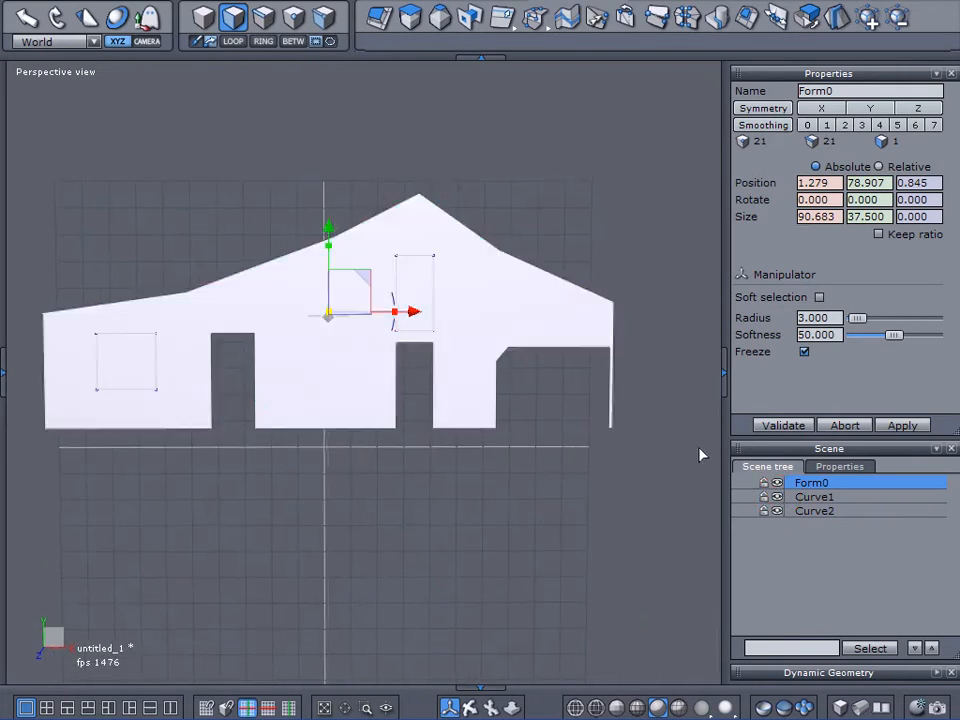
- Turn on the barn reference photo on the front grid, switch to the front view and enlarge the viewport
click(862, 470)
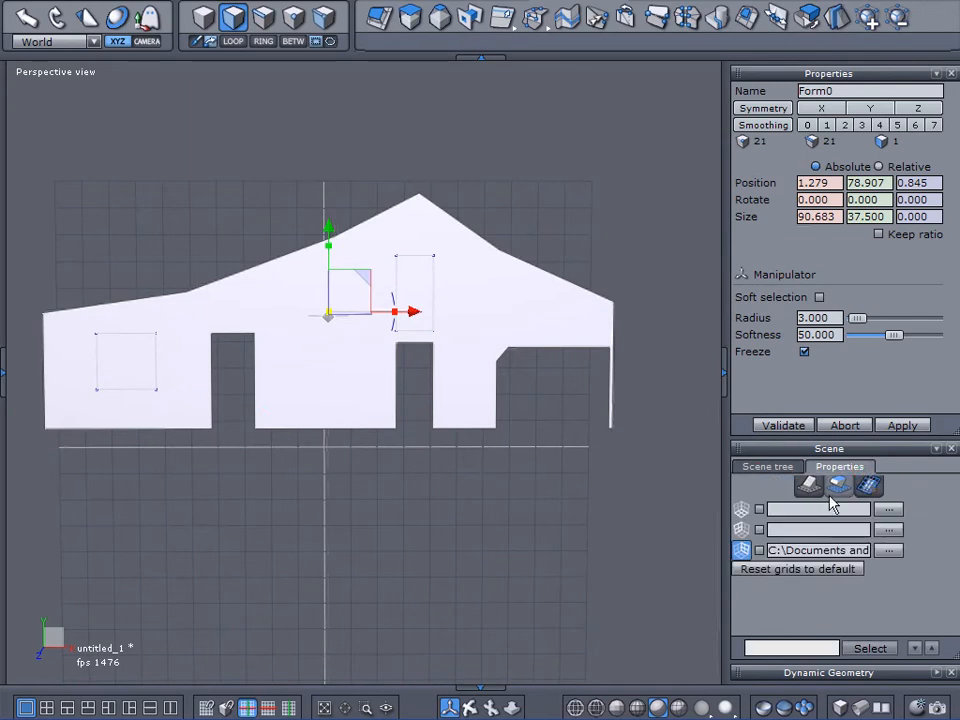
click(759, 550)
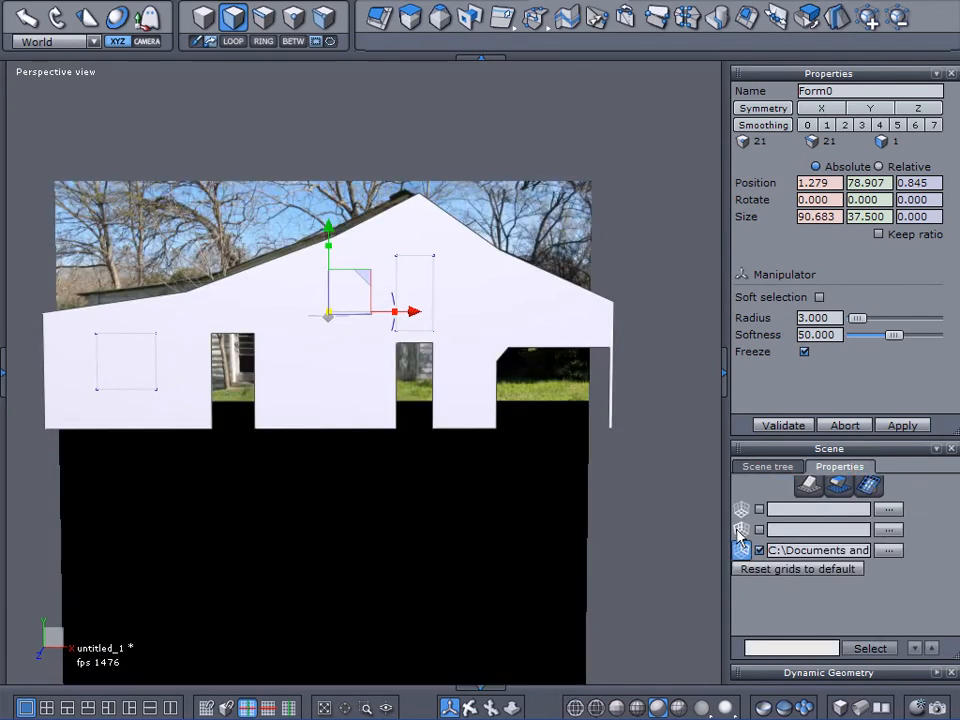
click(60, 73)
click(52, 100)
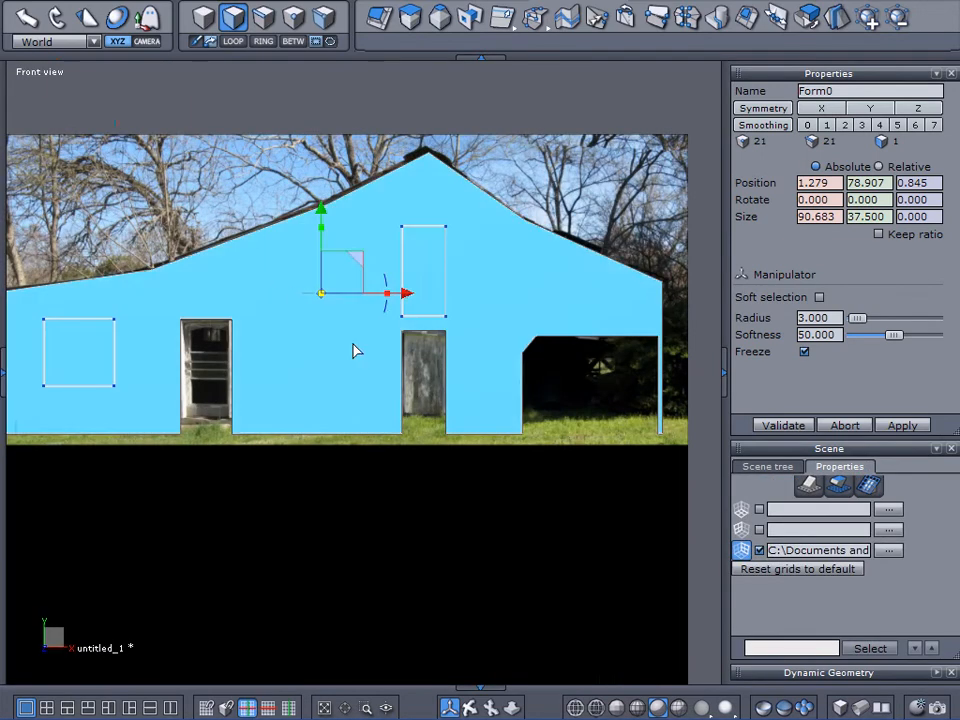
click(720, 374)
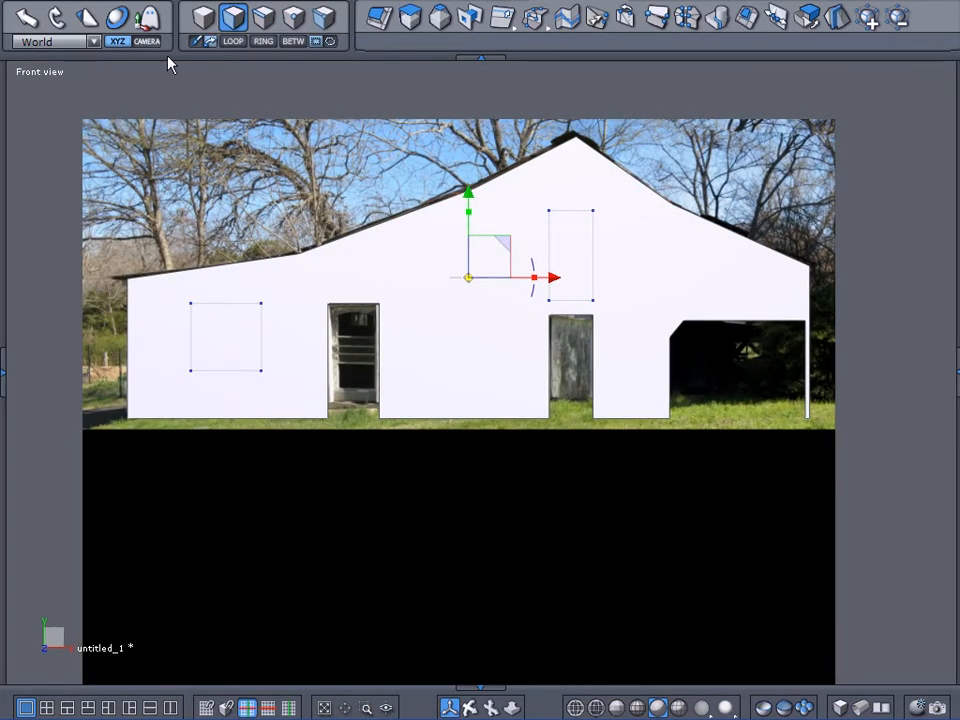
- Select all points along the wall's bottom edge and raise them to the base of the siding in the photo
click(293, 16)
drag(97, 451, 831, 412)
scroll(594, 452, up, 2)
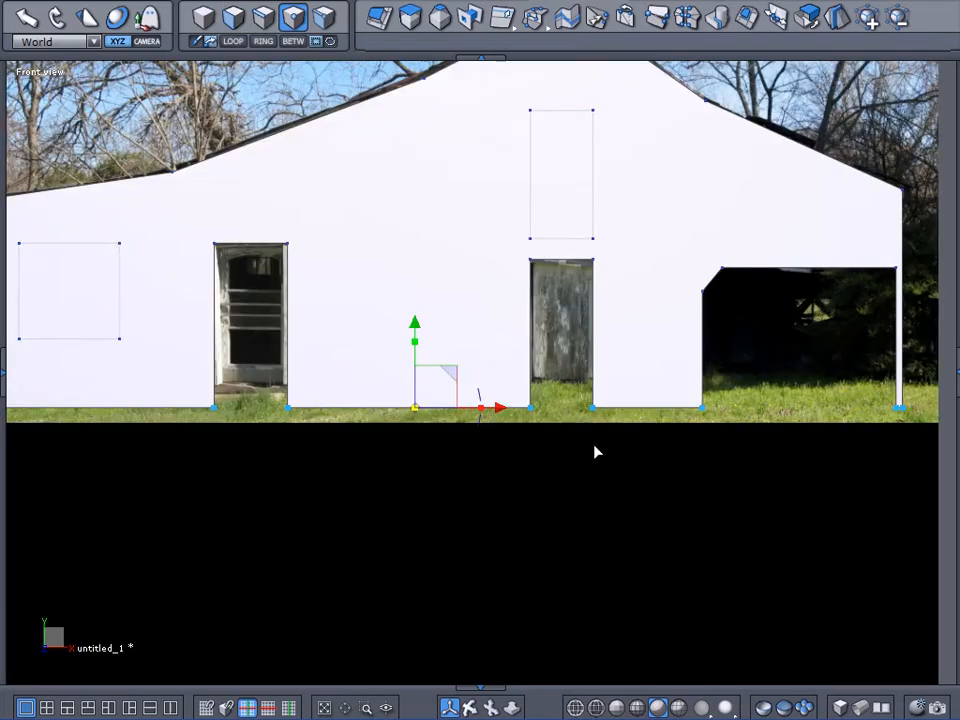
scroll(594, 452, up, 2)
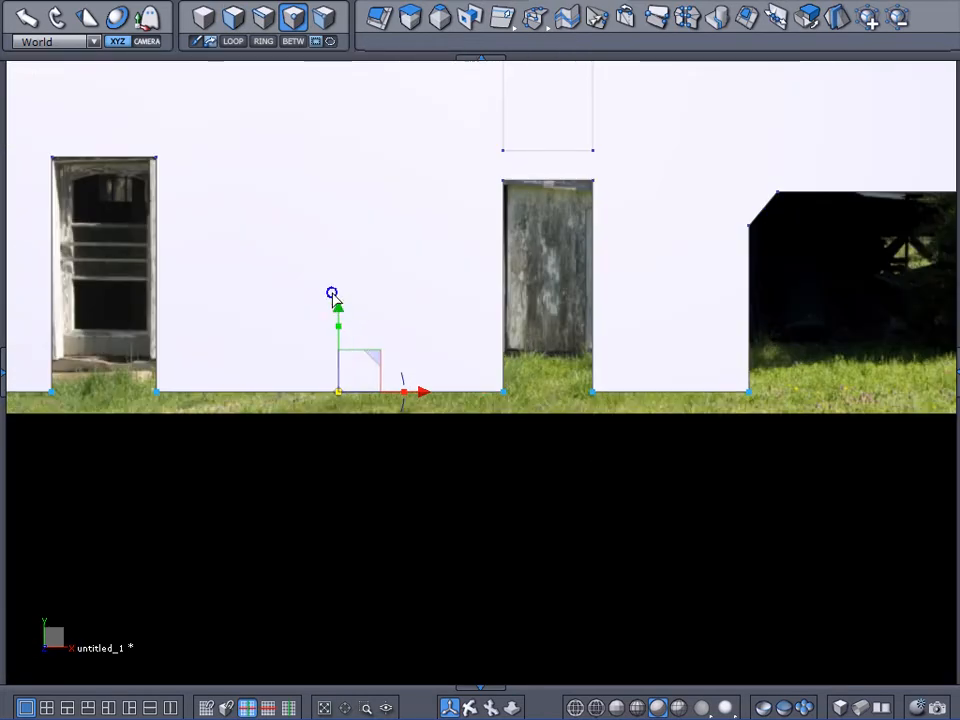
middle_drag(333, 300, 546, 293)
drag(578, 289, 590, 251)
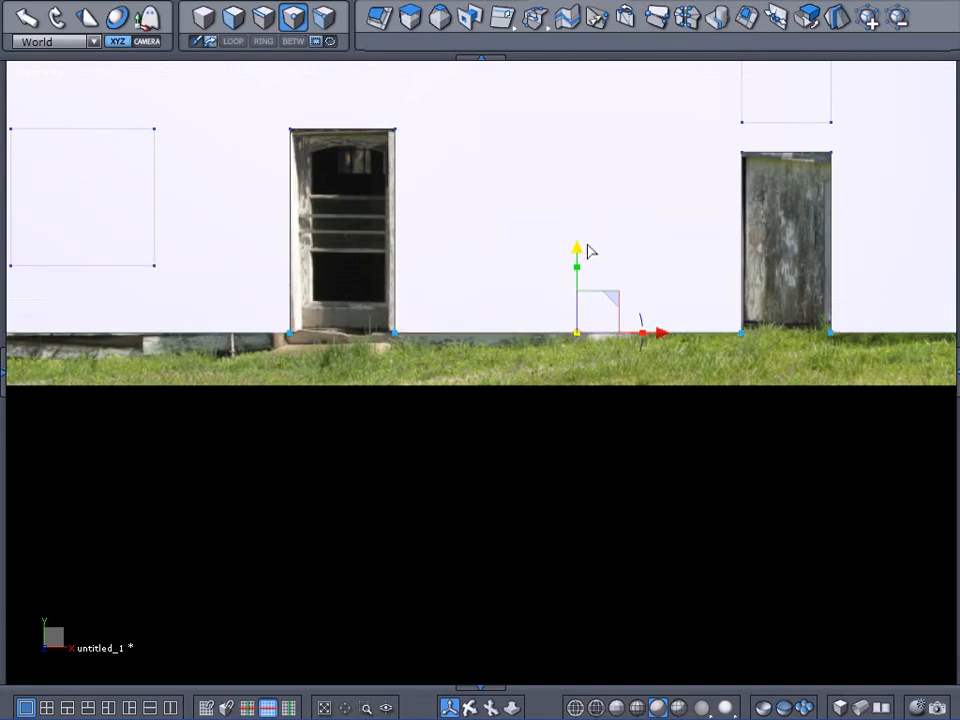
- Check the bottom edge against the photo along the wall, fine-tune the height of its points and clear the selection
middle_drag(290, 360, 456, 347)
scroll(475, 355, up, 2)
scroll(475, 355, up, 1)
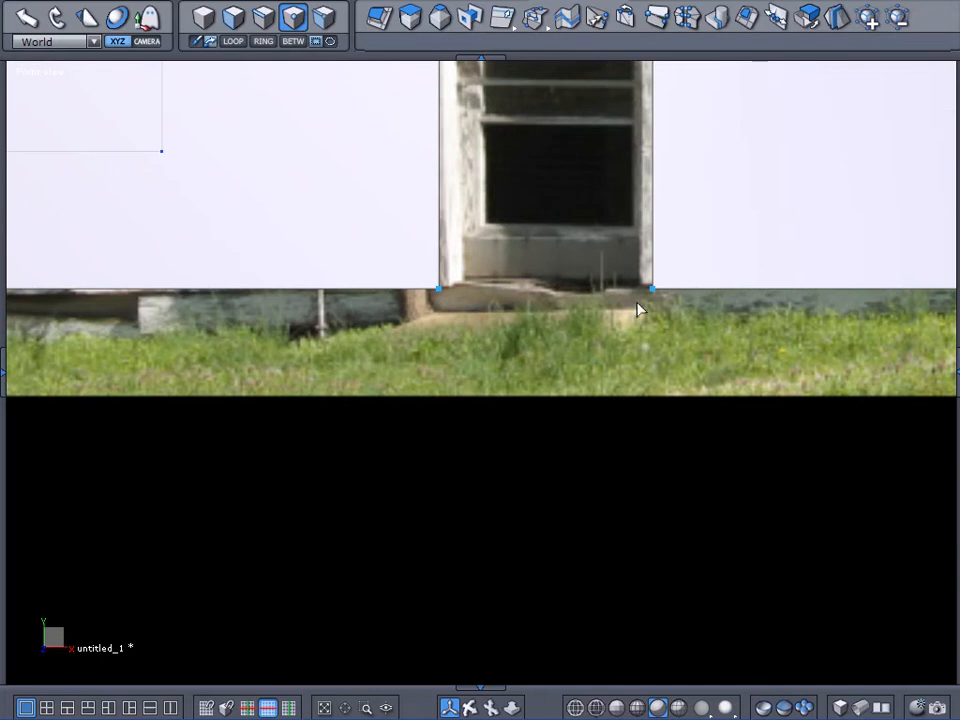
scroll(420, 380, down, 2)
middle_drag(420, 388, 681, 373)
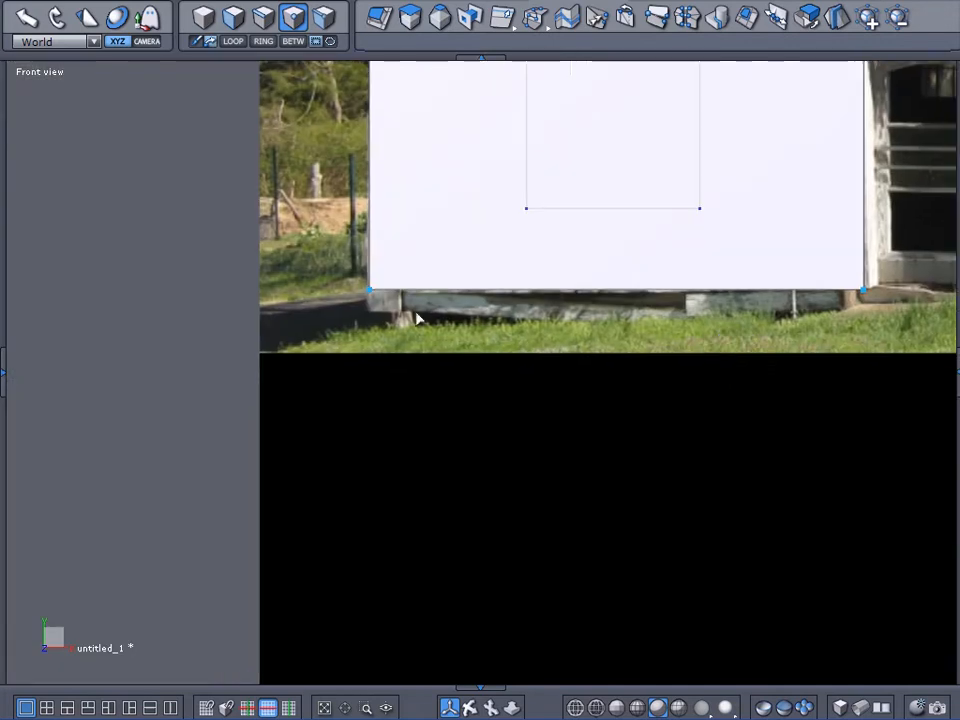
scroll(440, 320, up, 1)
scroll(452, 323, up, 1)
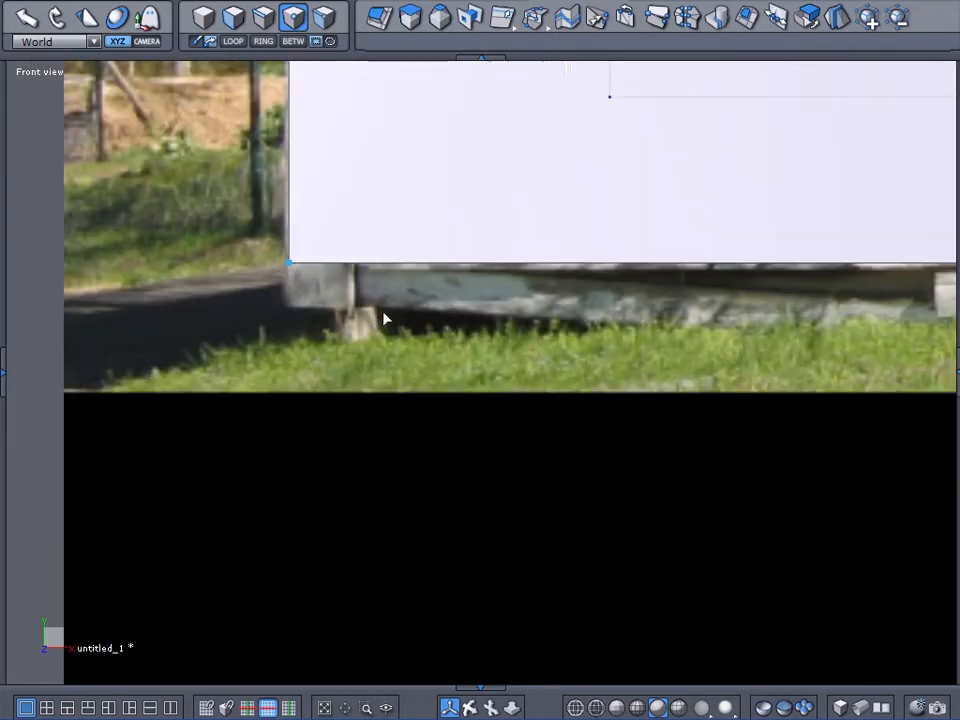
scroll(634, 343, down, 2)
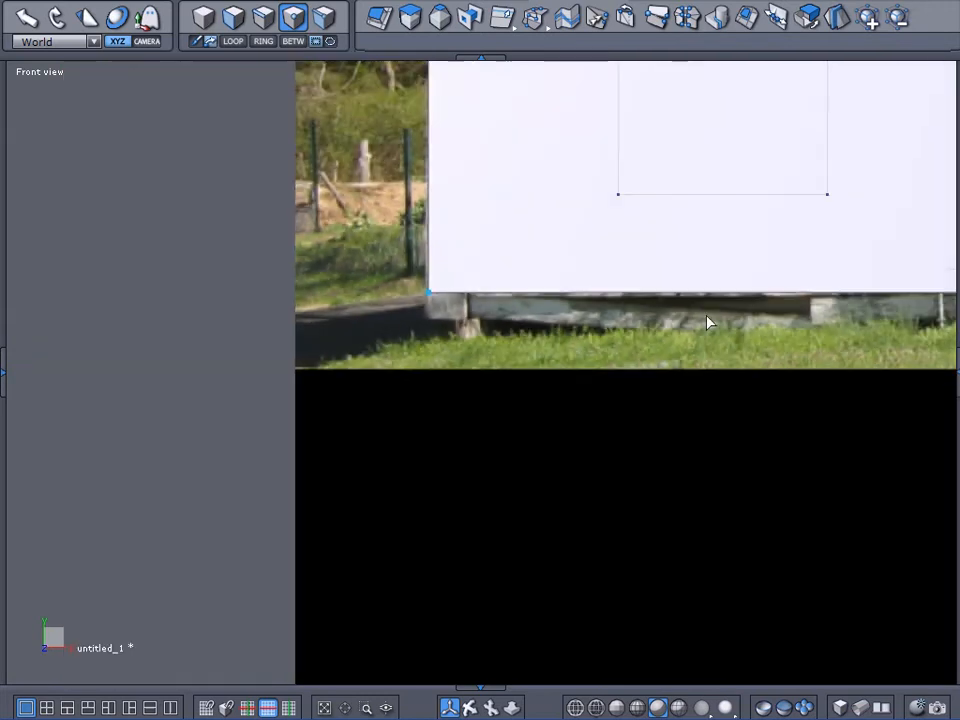
middle_drag(656, 330, 386, 317)
scroll(585, 314, down, 3)
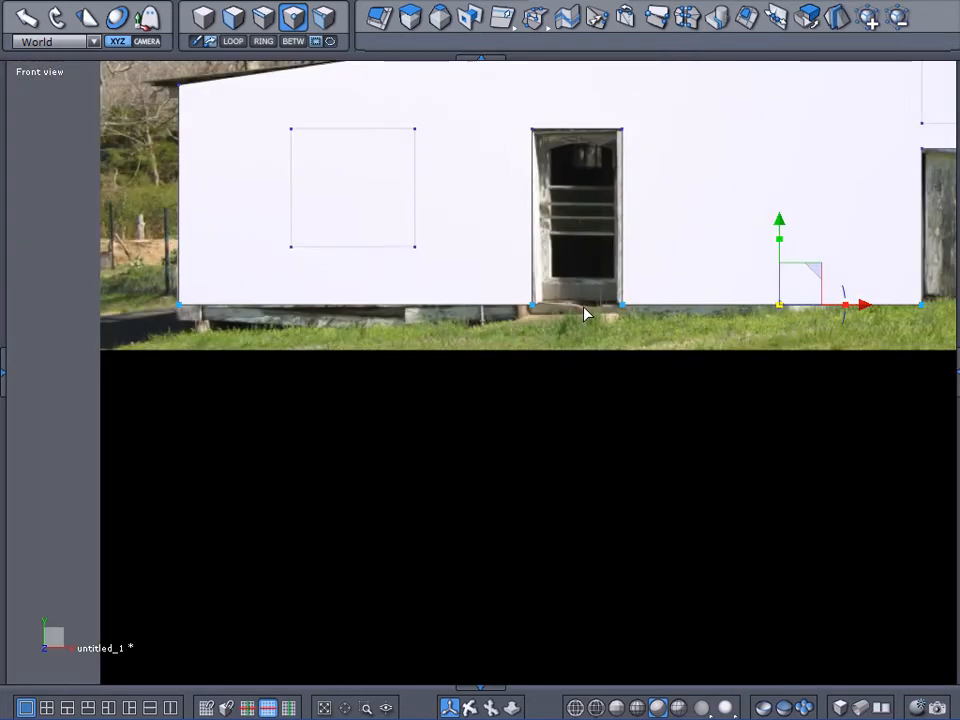
scroll(519, 386, up, 1)
mouse_move(722, 272)
mouse_down()
mouse_move(735, 214)
mouse_move(729, 269)
mouse_up()
click(465, 403)
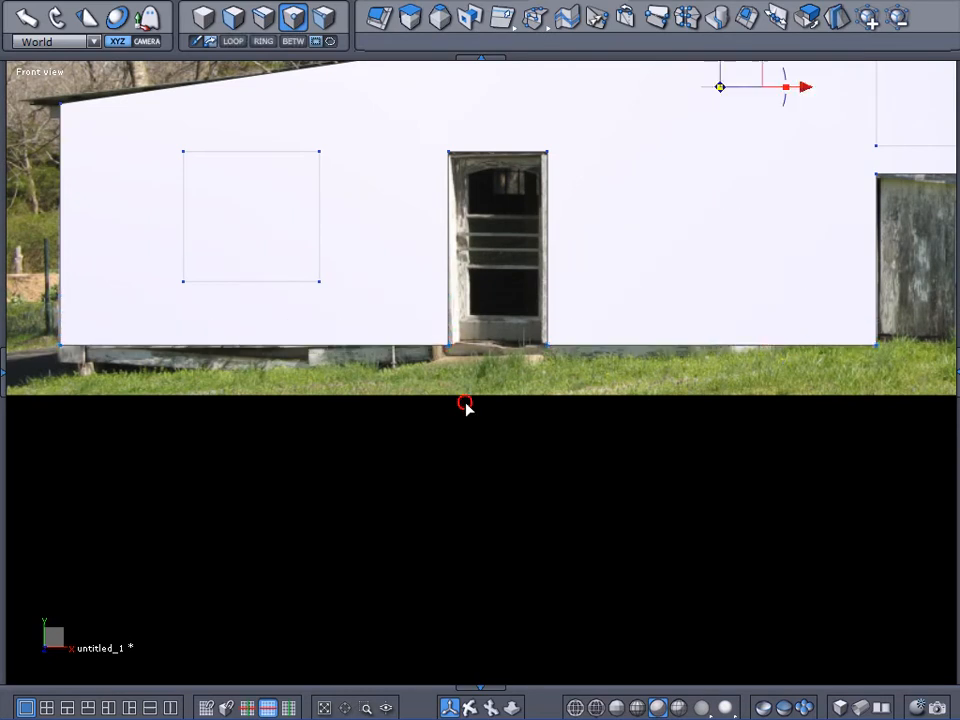
- Hide the barn photo on the front grid, show the scene's object list and return to the perspective view
click(955, 373)
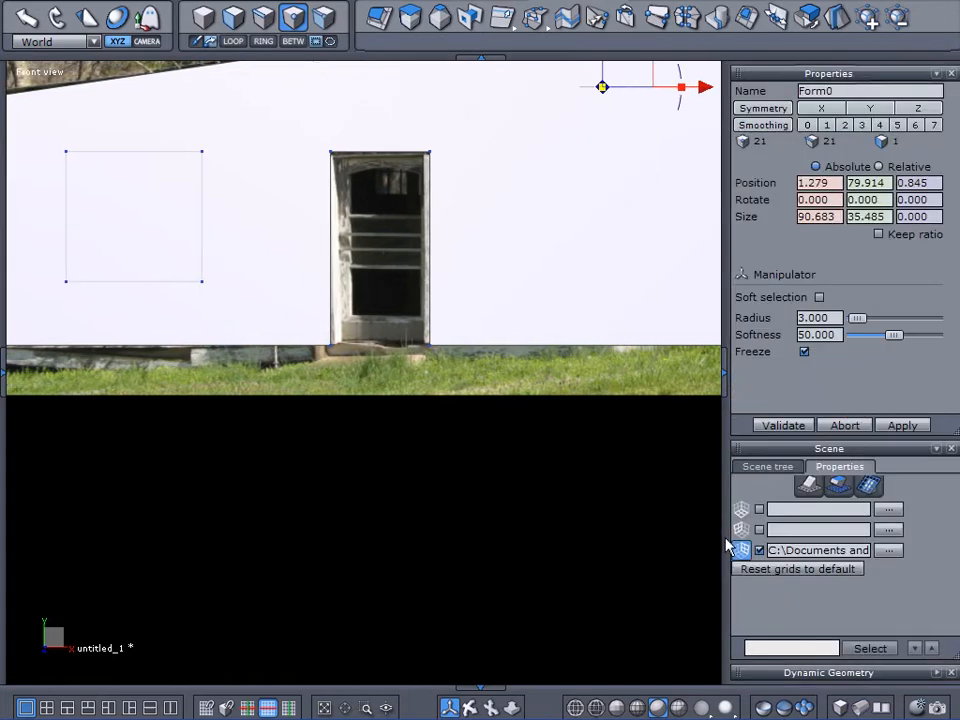
click(760, 553)
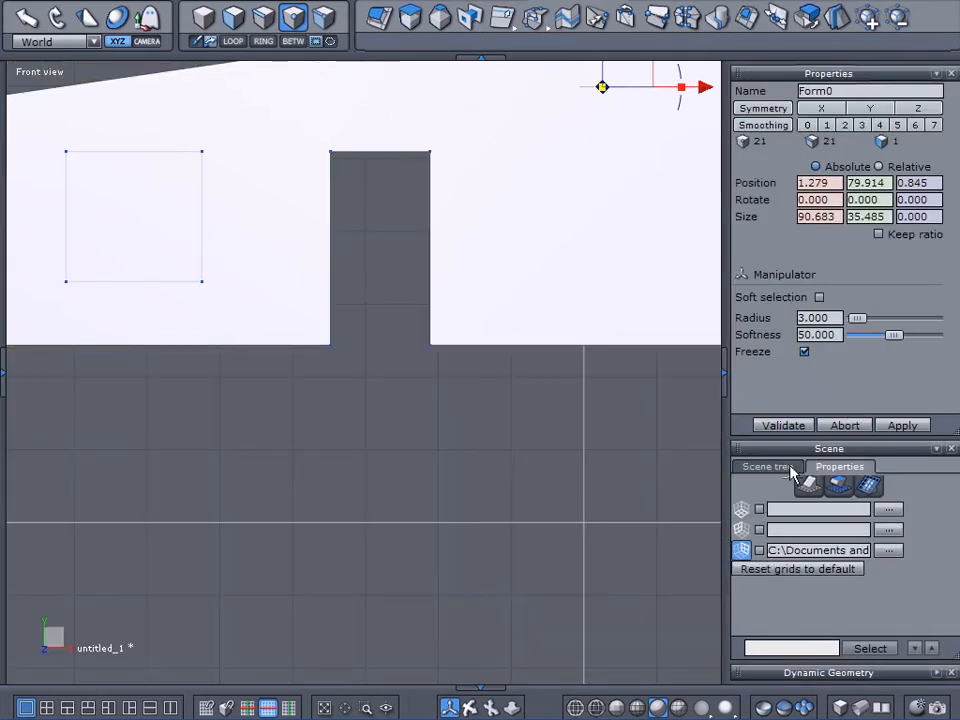
click(788, 466)
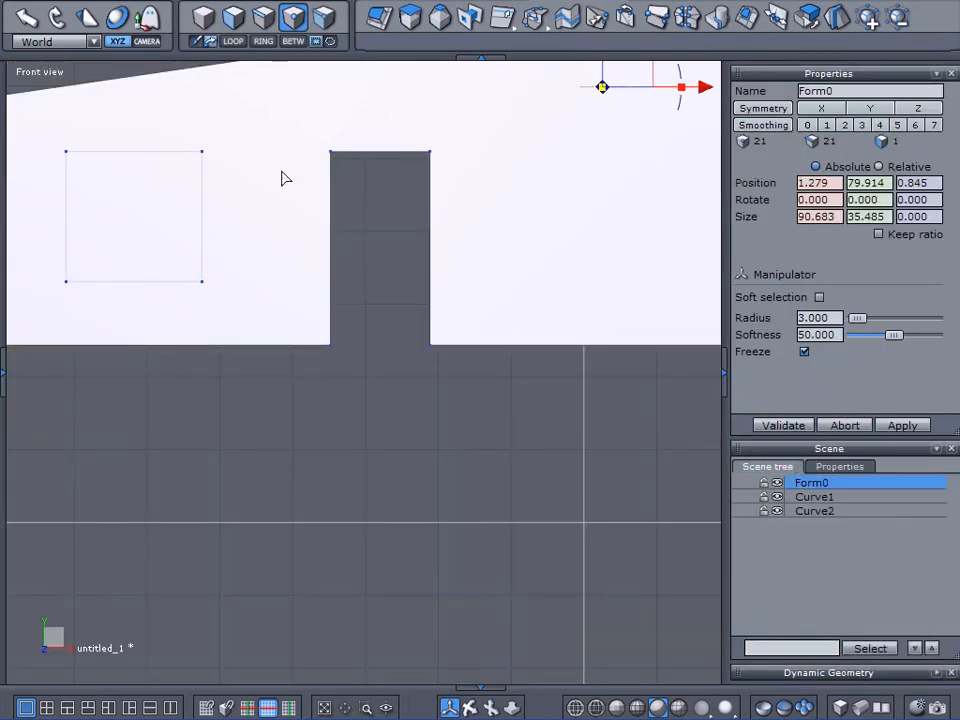
click(38, 72)
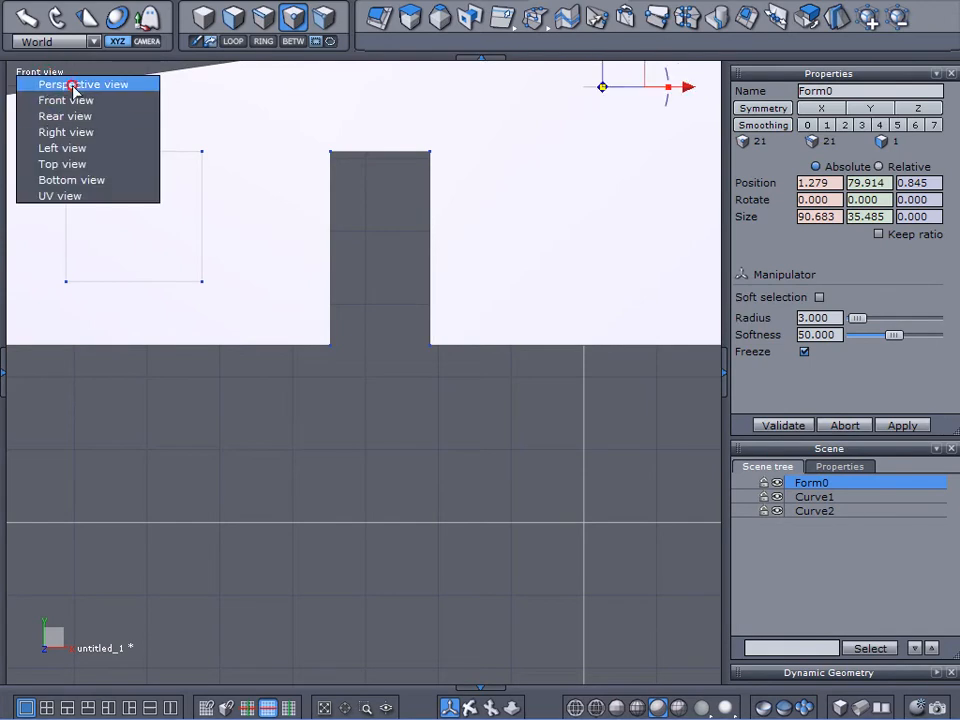
click(73, 88)
- Undo the narrow trim faces added around the door openings, restoring the plain wall face
middle_drag(210, 289, 360, 463)
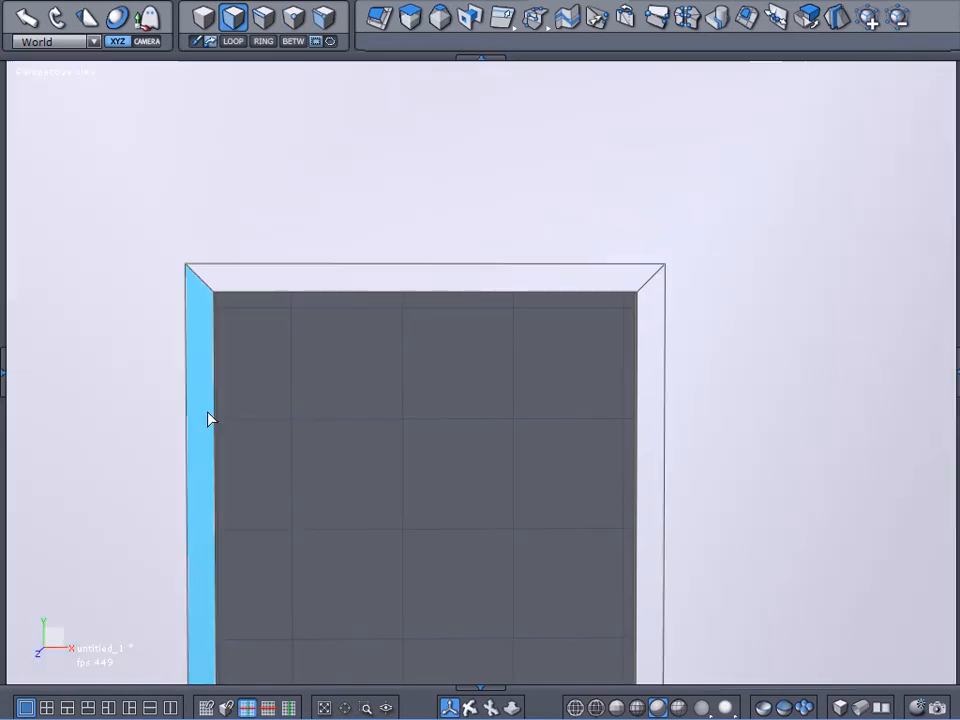
scroll(396, 460, down, 8)
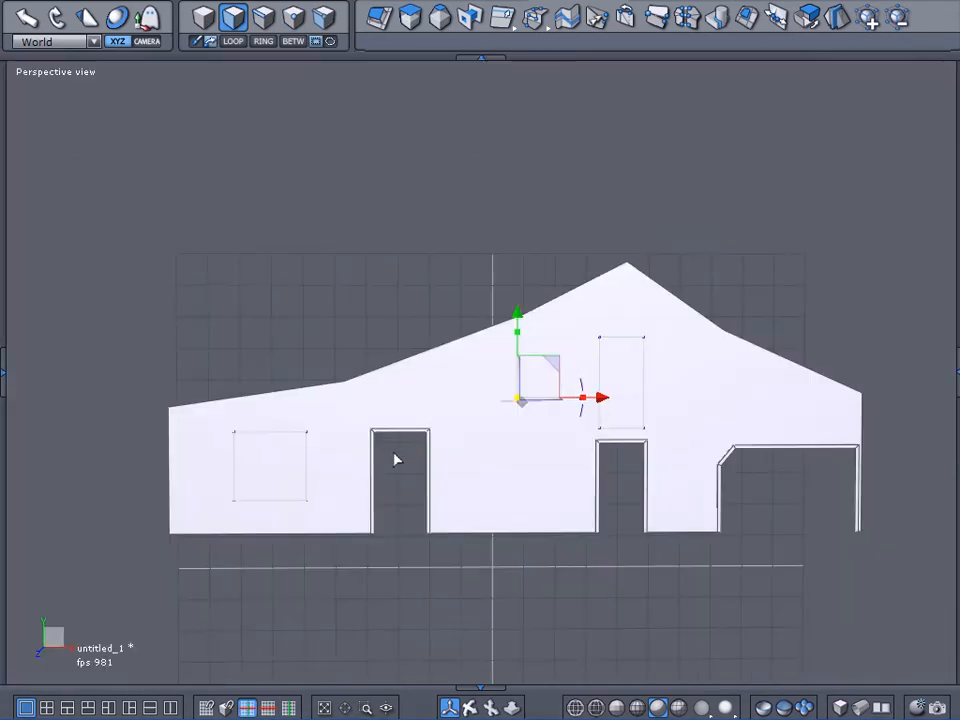
scroll(396, 460, up, 4)
scroll(396, 460, down, 3)
middle_drag(392, 476, 497, 540)
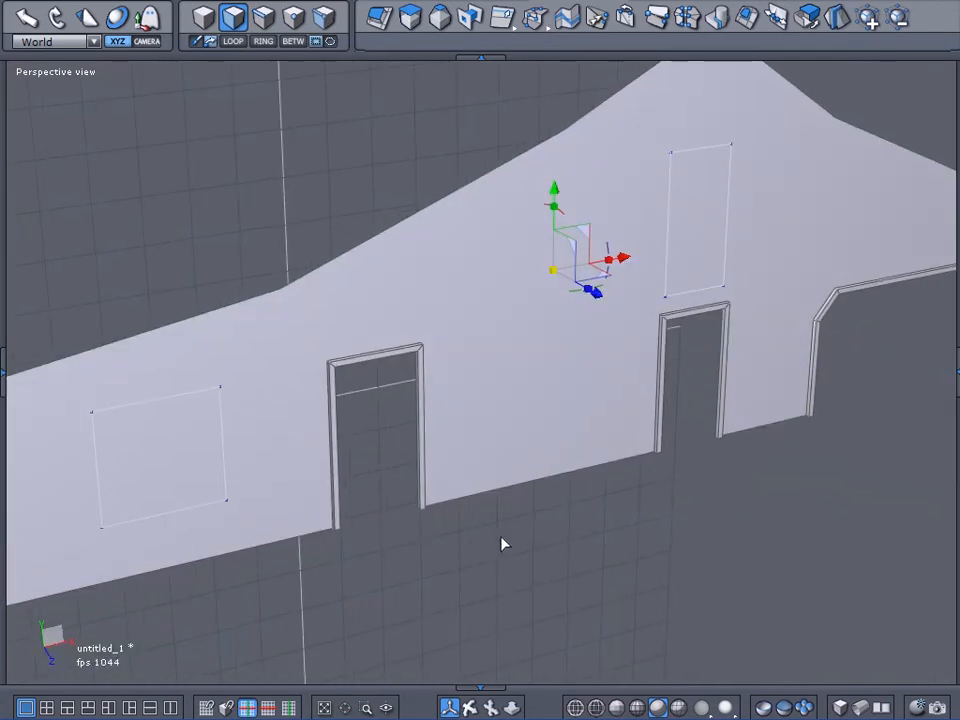
key(ctrl+z)
key(ctrl+z)
key(ctrl+z)
key(ctrl+z)
key(ctrl+z)
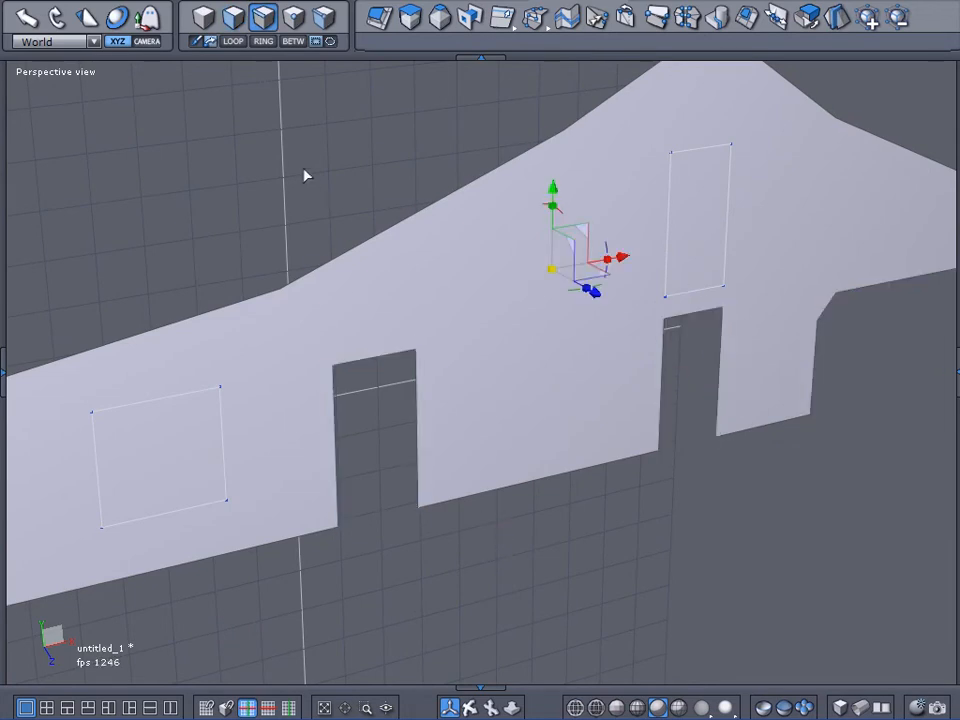
- Create a small cube above the lower-roofed end of the wall
middle_drag(308, 173, 171, 105)
click(209, 23)
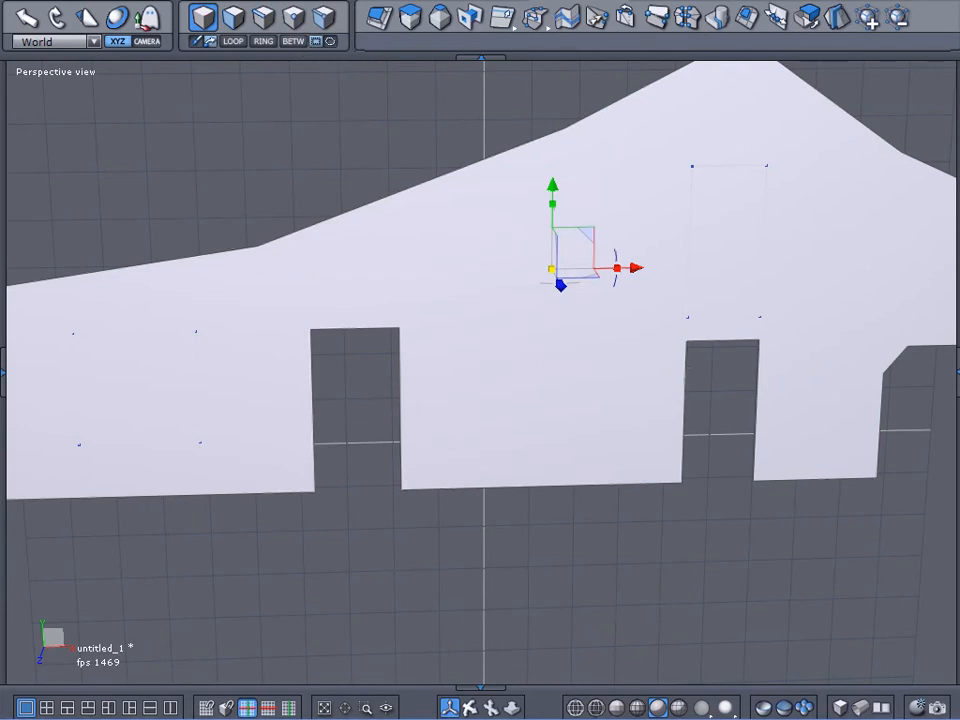
click(151, 179)
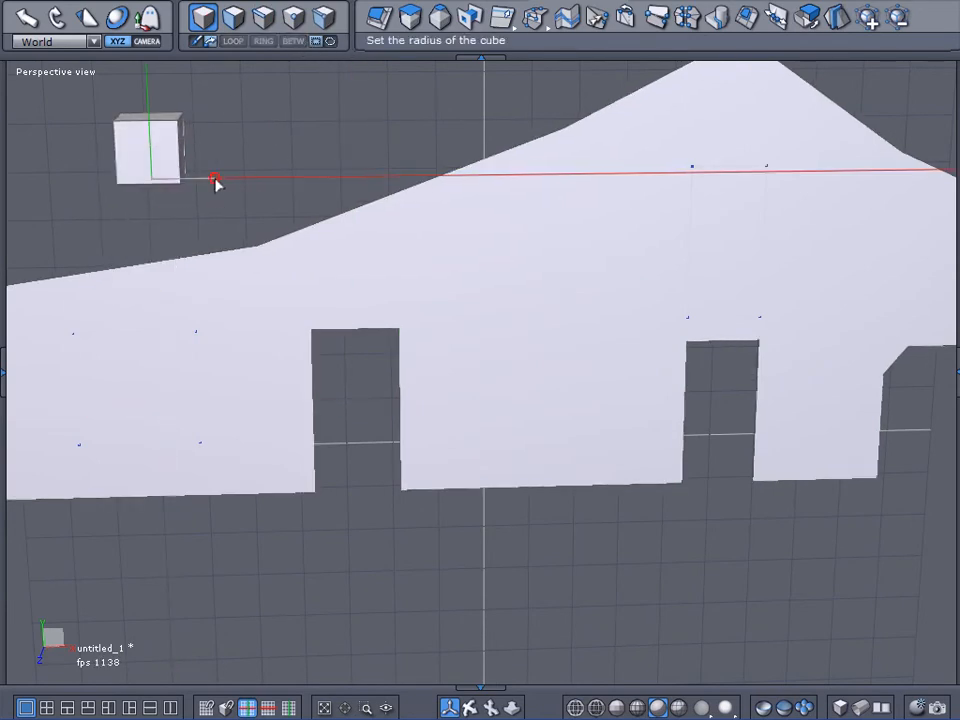
click(218, 186)
middle_drag(154, 240, 284, 287)
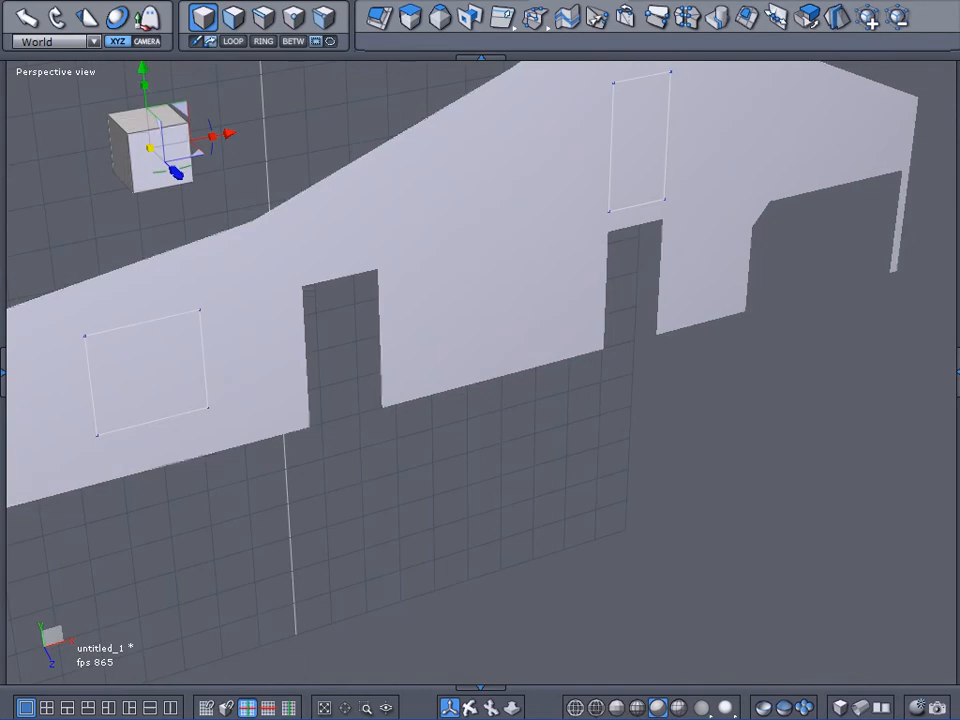
- Translate the cube point to point, from its lower rear corner to the first doorway's upper-left corner
key(w)
click(112, 171)
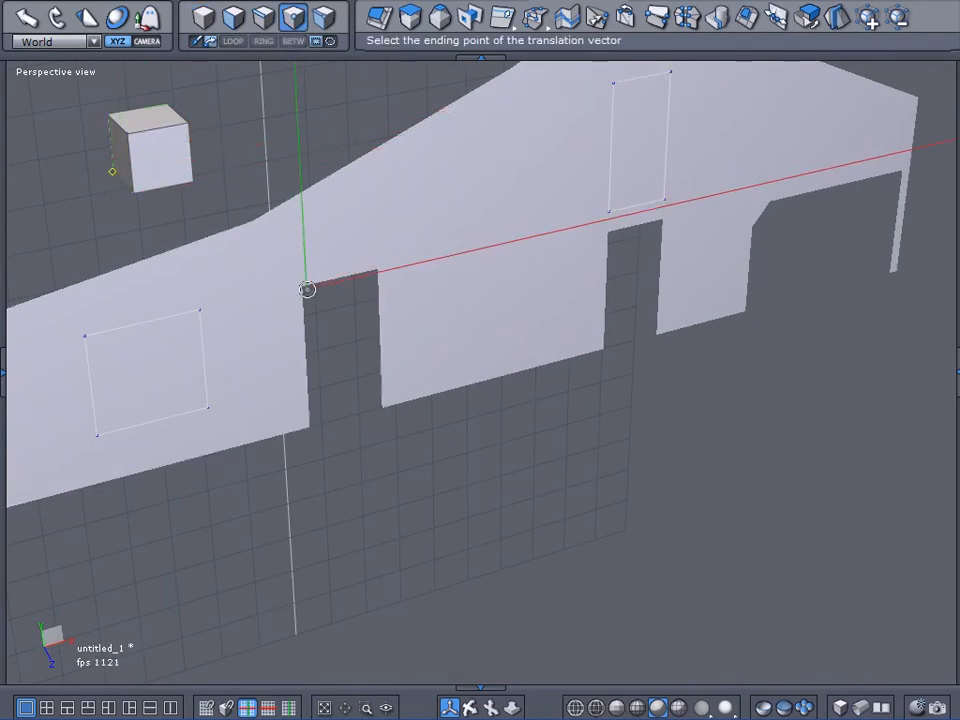
click(302, 286)
- Shape the cube by its faces into a thin header board over the first doorway, about 7.93 by 0.58 by 0.25
click(233, 17)
click(338, 256)
drag(335, 197, 336, 214)
scroll(319, 386, up, 4)
click(382, 214)
alt+drag(340, 328, 405, 326)
drag(466, 229, 438, 167)
alt+drag(376, 250, 322, 226)
drag(425, 172, 479, 184)
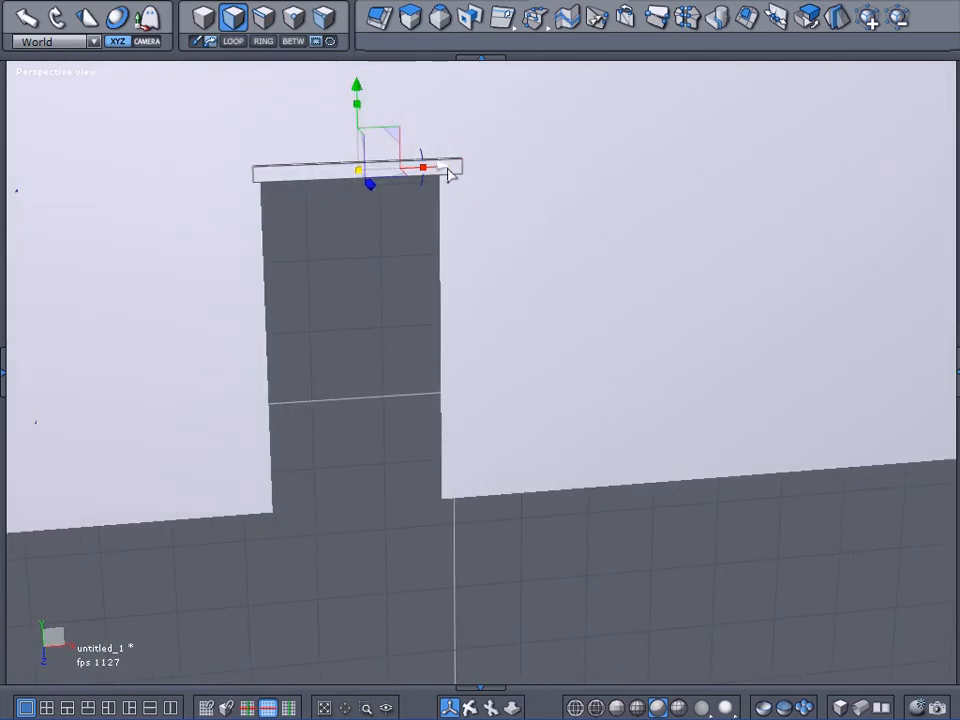
drag(445, 170, 439, 171)
middle_drag(381, 248, 369, 308)
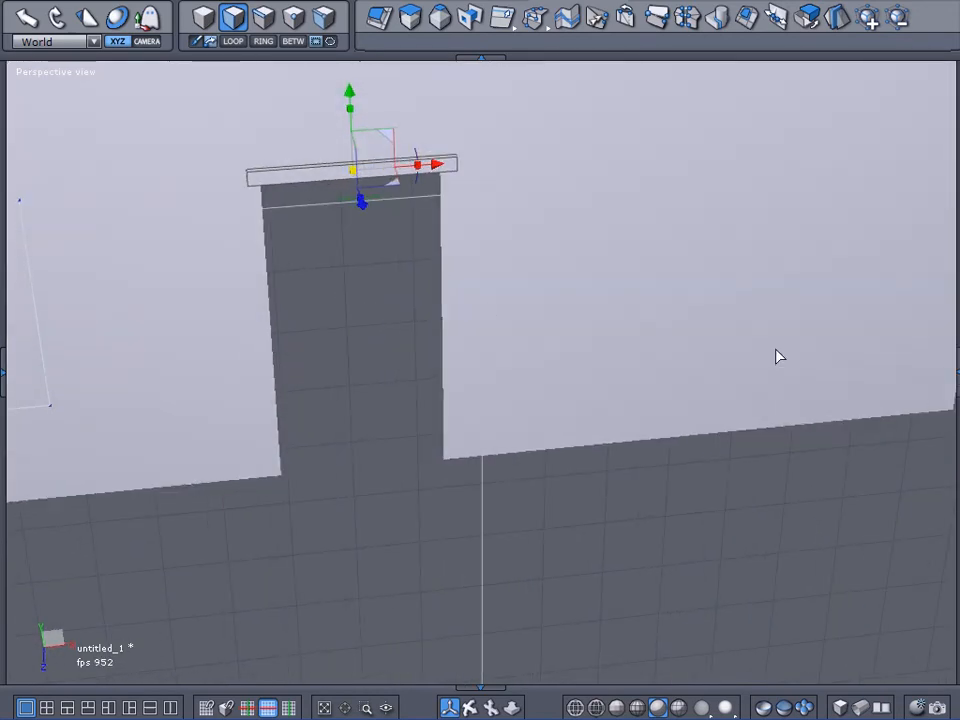
- Duplicate the header board in place, try rotating it to vertical and undo that rotation
click(957, 374)
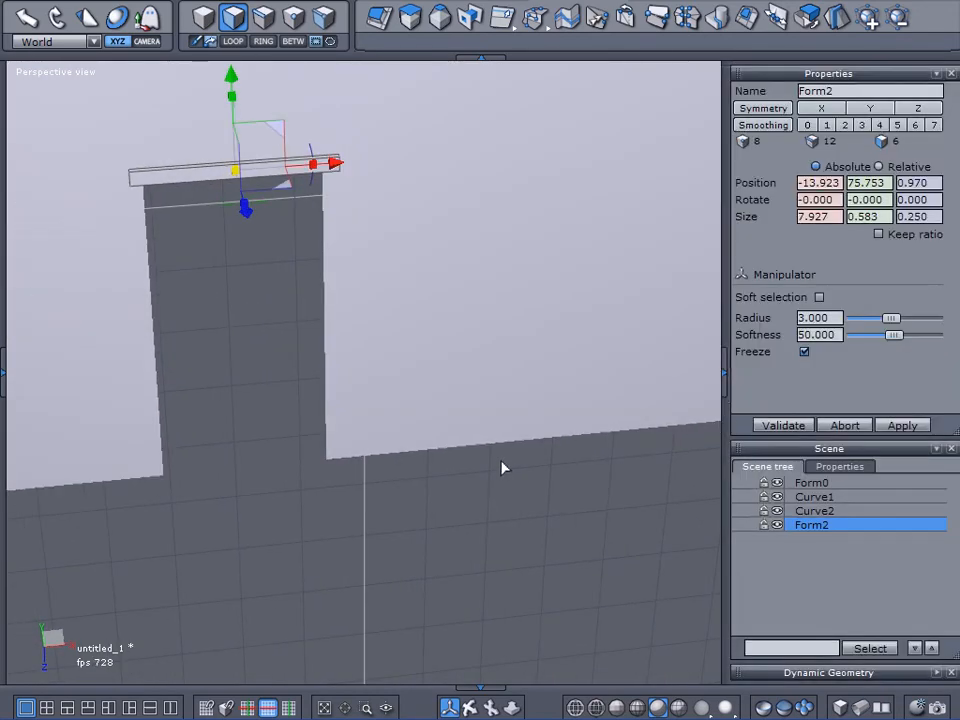
key(ctrl+c)
key(ctrl+v)
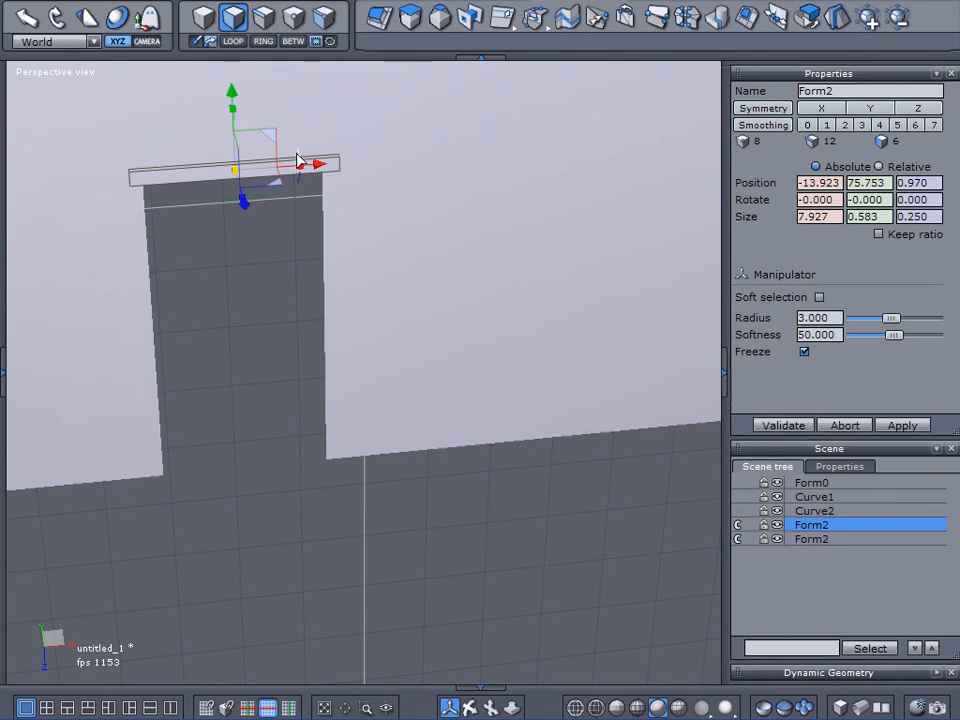
shift+drag(297, 153, 253, 265)
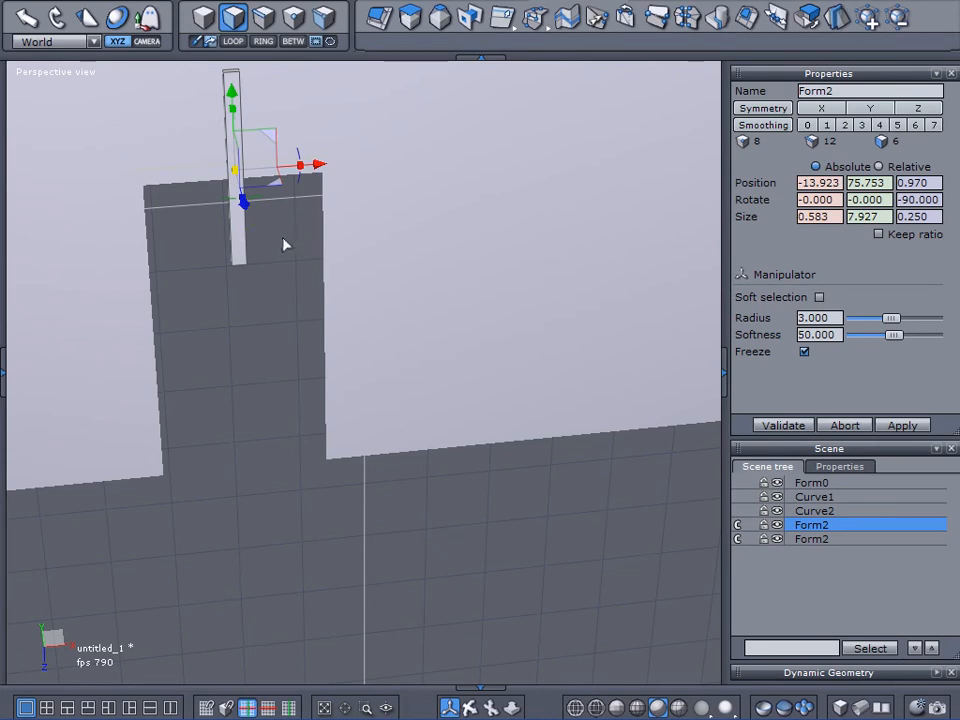
key(ctrl+z)
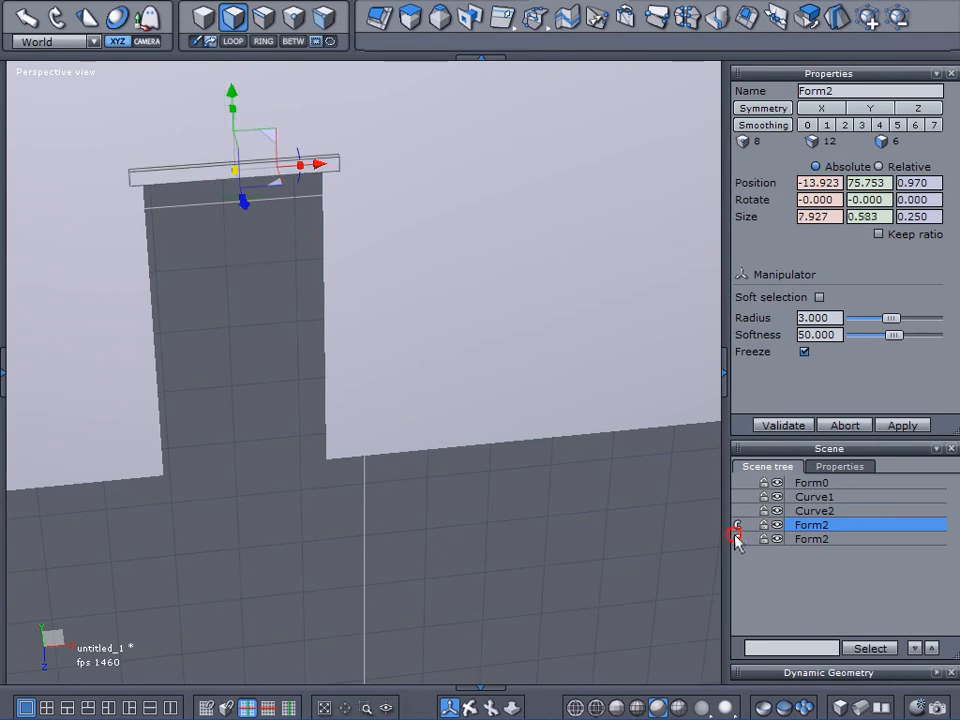
- Unlink the duplicate board from its clone, rotate it -90 degrees about Z and place it along the first doorway's left side
click(789, 540)
drag(236, 94, 236, 158)
mouse_move(137, 296)
middle_down()
mouse_move(461, 328)
mouse_move(381, 298)
mouse_move(187, 285)
mouse_move(171, 339)
mouse_move(206, 336)
mouse_move(124, 284)
middle_up()
drag(270, 200, 272, 327)
click(679, 707)
drag(276, 203, 184, 252)
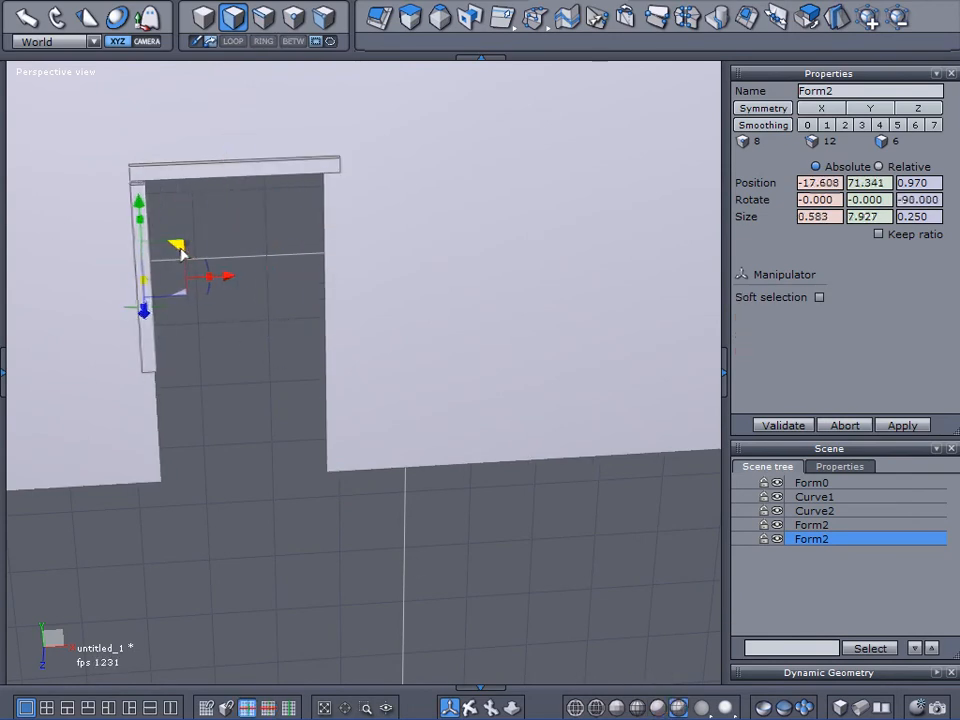
- Lengthen the vertical board to about 12.65 down the doorway's left side, with its upper end meeting the header
right_drag(191, 354, 323, 304)
scroll(165, 208, up, 2)
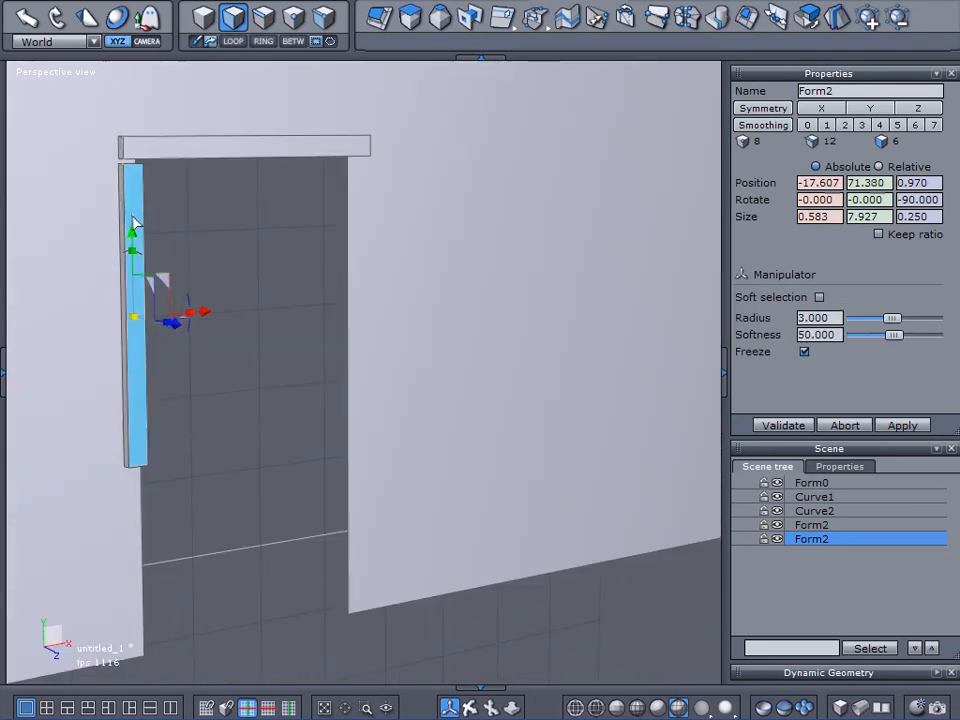
drag(133, 245, 131, 305)
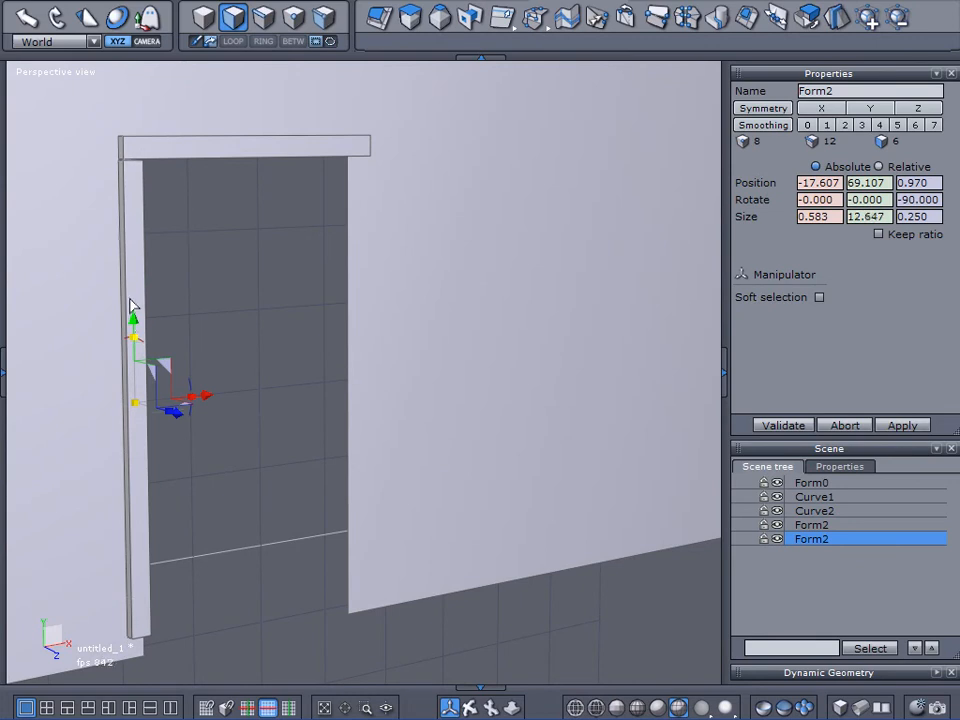
- Pull the header board's front face forward and its left end outward, to about 8.13 wide and 0.39 deep
click(183, 152)
middle_drag(184, 152, 312, 190)
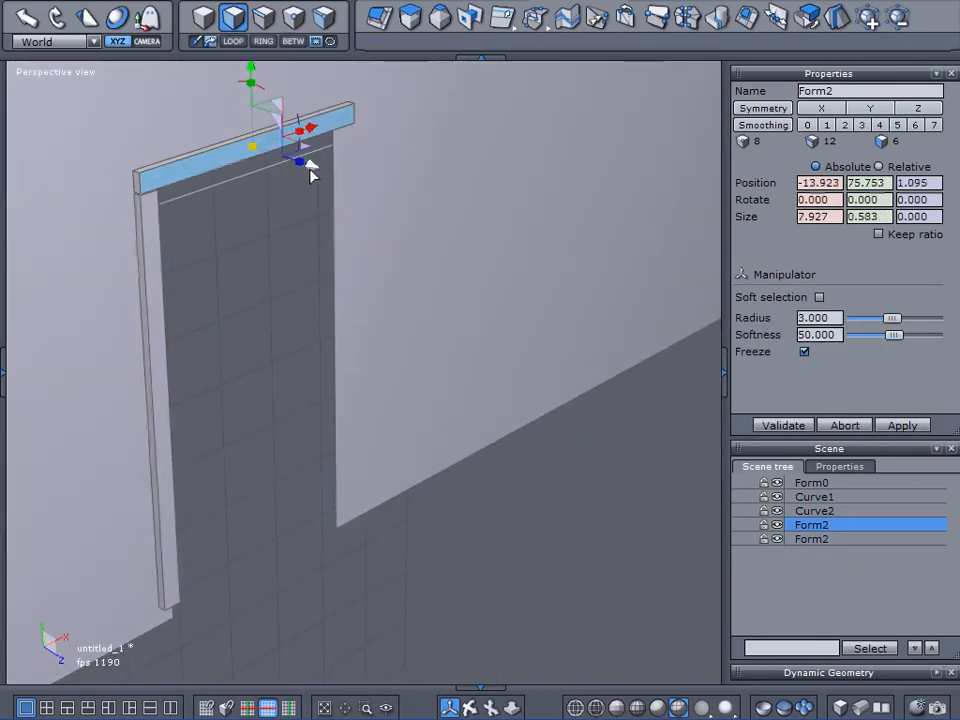
drag(313, 167, 316, 167)
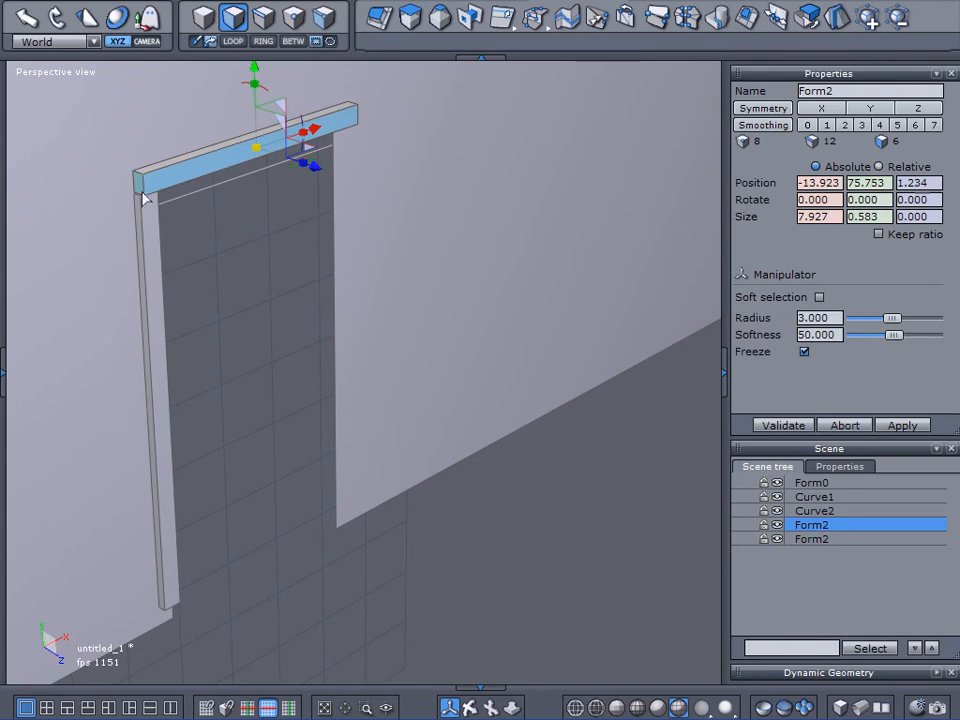
click(141, 186)
drag(192, 168, 195, 172)
- Hide Curve1, Curve2 and both Form2 boards so that only the wall face shows
middle_drag(251, 197, 363, 350)
scroll(326, 270, down, 6)
click(372, 431)
middle_drag(372, 432, 557, 463)
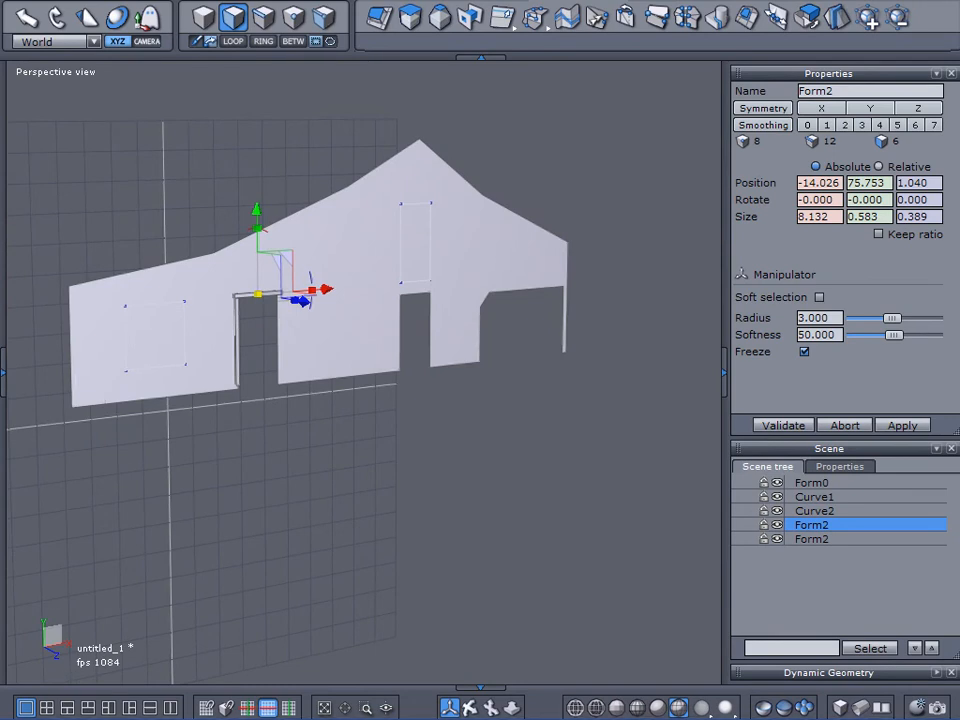
middle_drag(313, 557, 461, 486)
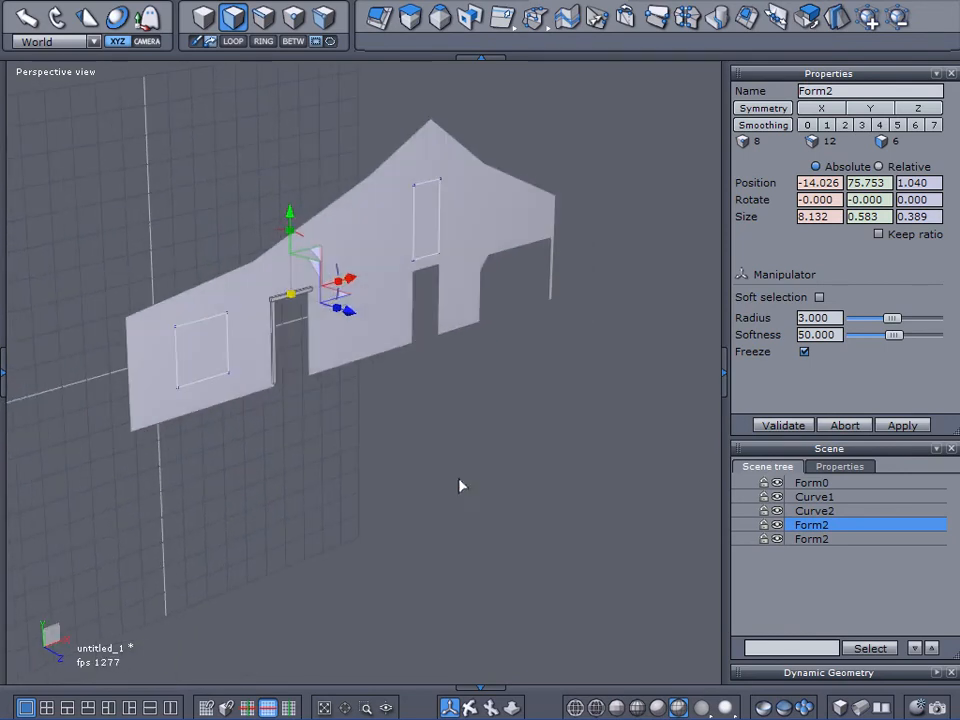
click(777, 510)
click(777, 524)
click(777, 538)
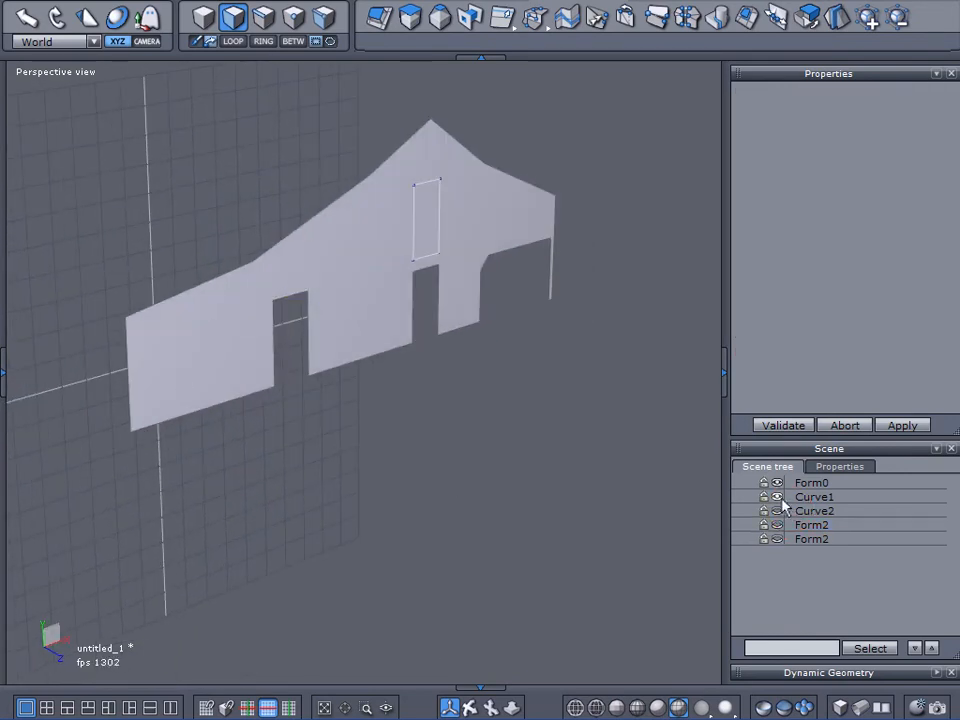
click(777, 496)
- Extrude the wall face about 10.34 deep into a solid barn volume and validate it
middle_drag(590, 490, 503, 517)
click(375, 283)
middle_drag(555, 463, 336, 94)
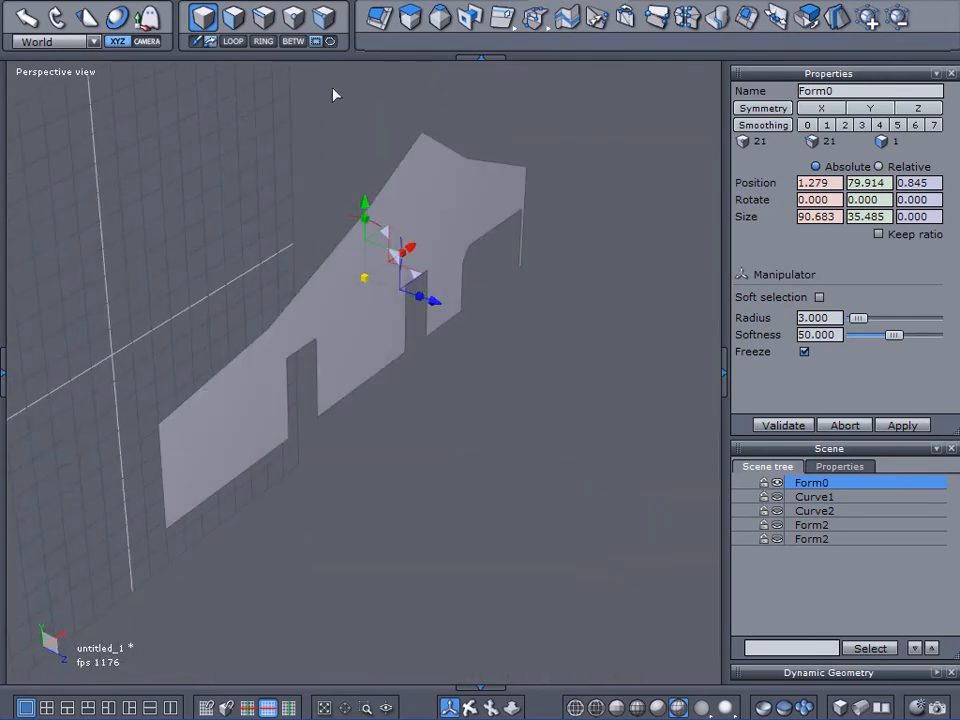
click(422, 20)
click(446, 200)
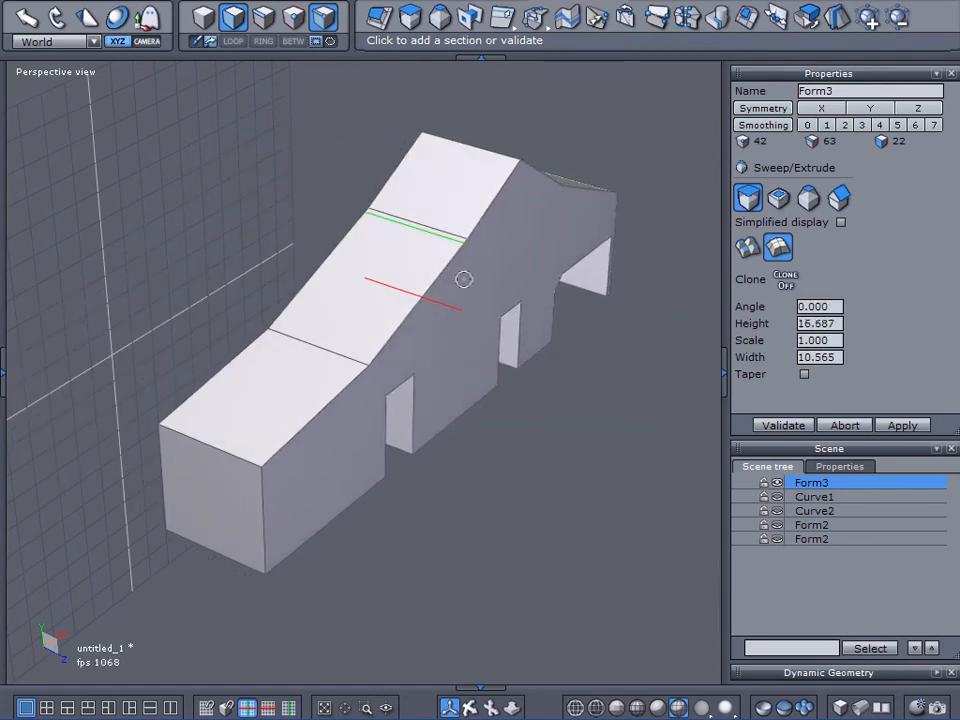
click(424, 279)
click(786, 425)
- Scale the barn volume along Z to about 27.35 deep and move it backward
middle_drag(473, 397, 522, 391)
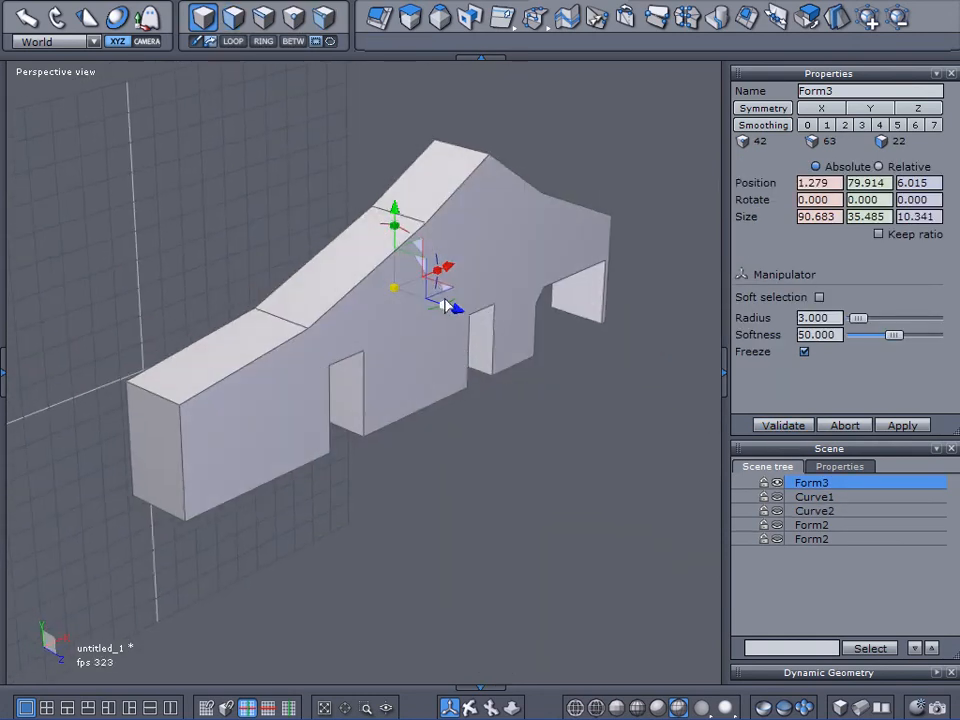
drag(449, 304, 533, 359)
drag(453, 306, 271, 347)
middle_drag(271, 347, 268, 111)
- Select all the roof faces of the barn volume and extract them as a separate surface
click(235, 14)
middle_drag(412, 203, 324, 352)
mouse_move(140, 328)
mouse_down()
mouse_move(271, 228)
mouse_move(522, 147)
mouse_move(545, 205)
mouse_up()
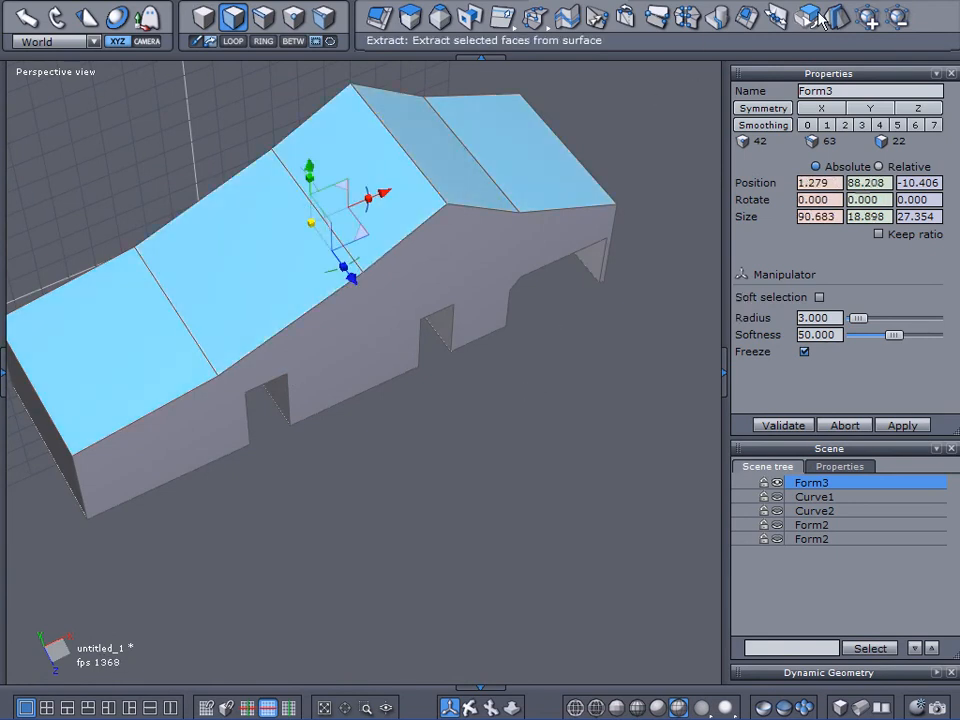
click(605, 15)
- Scale the extracted roof along Z to about 30.29 so it overhangs the front and rear walls
middle_drag(430, 356, 458, 318)
drag(362, 244, 371, 254)
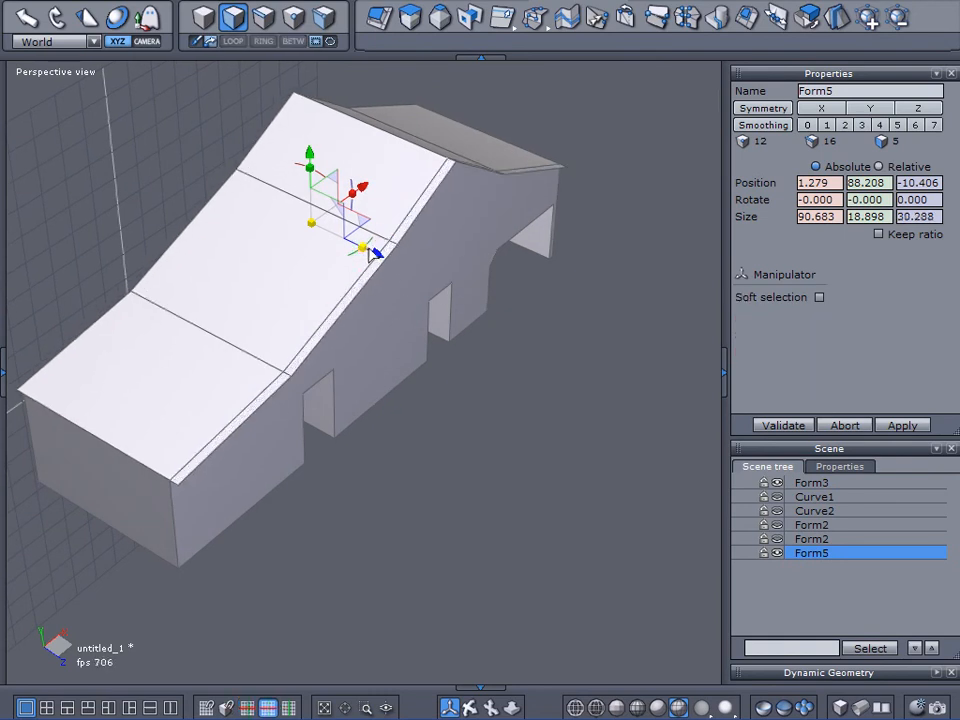
middle_drag(362, 369, 360, 448)
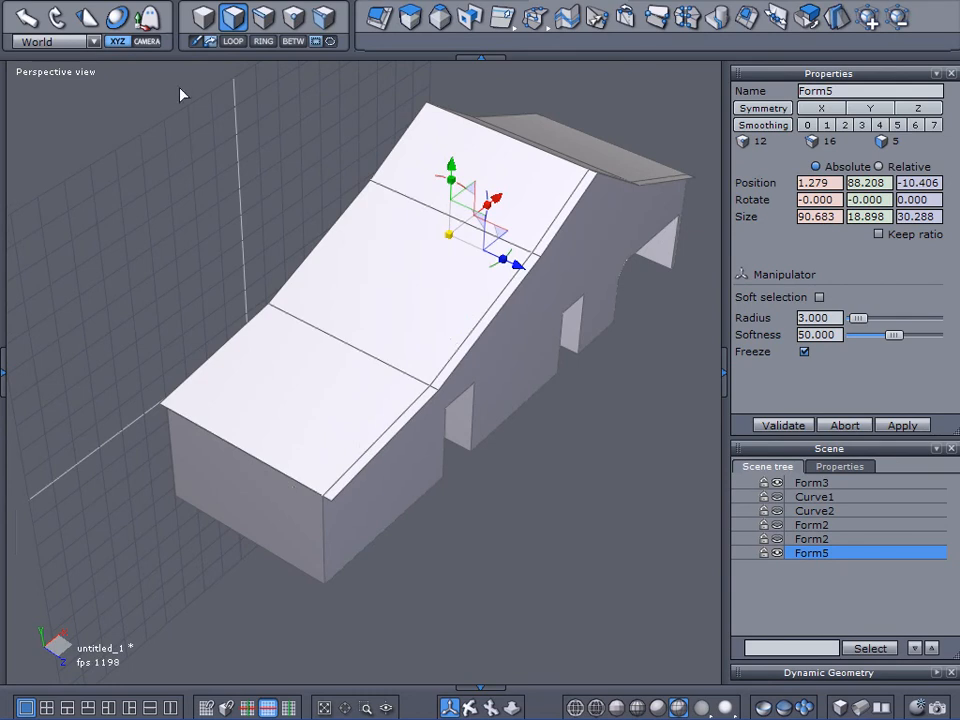
- Extend the roof's left eave edge outward along the roof slope, using manipulator axes aligned to the selection
click(263, 16)
click(240, 445)
middle_drag(228, 487, 56, 465)
scroll(242, 447, up, 2)
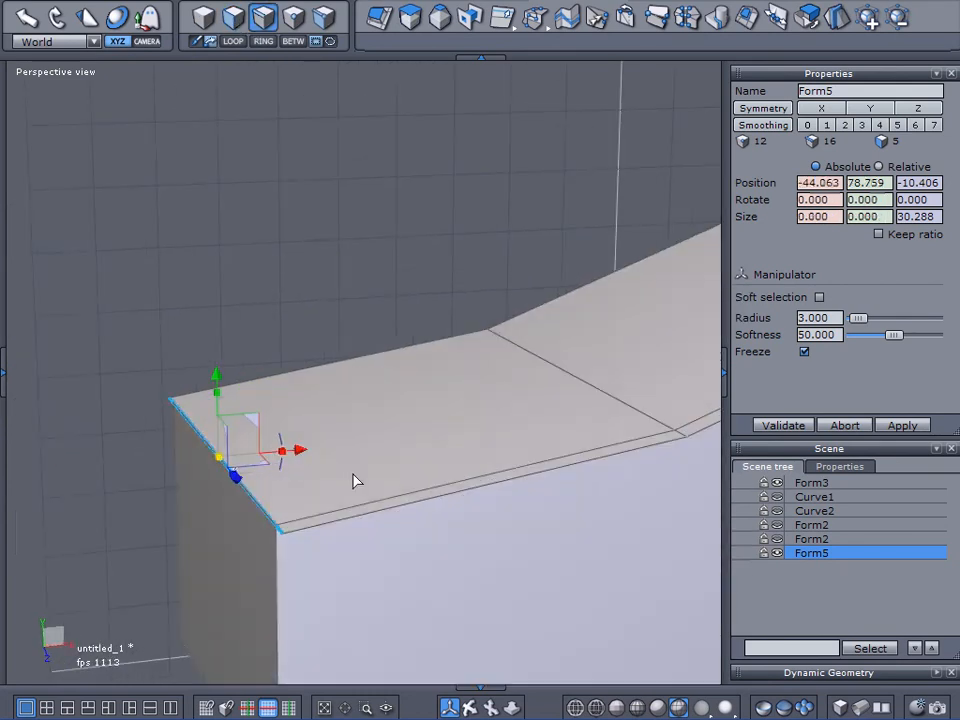
middle_drag(300, 457, 210, 128)
click(44, 42)
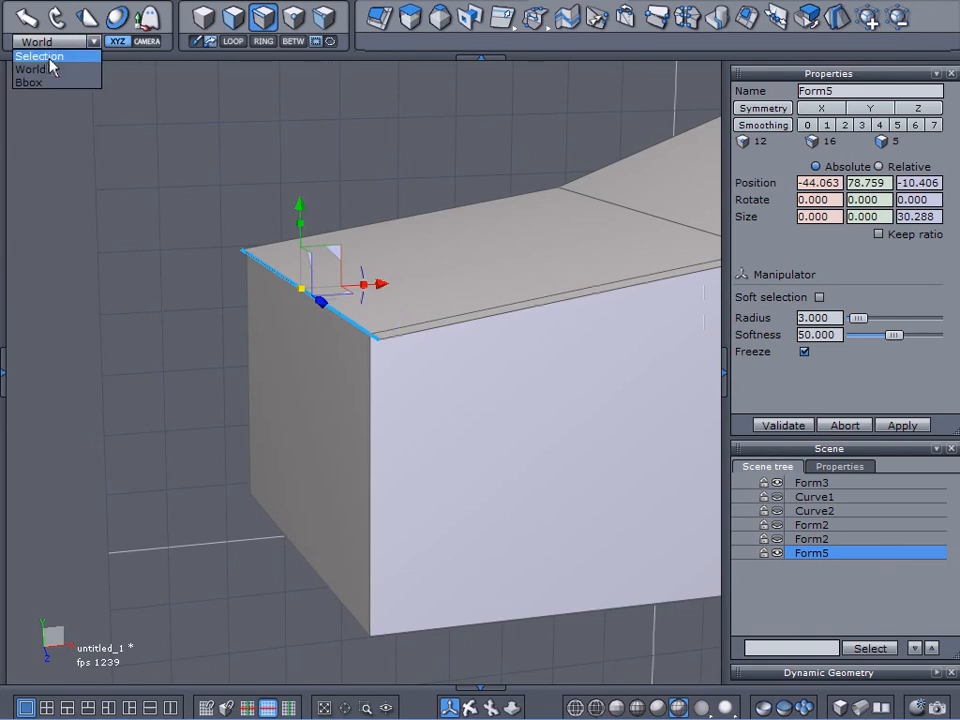
click(43, 56)
middle_drag(165, 401, 390, 279)
drag(388, 279, 368, 280)
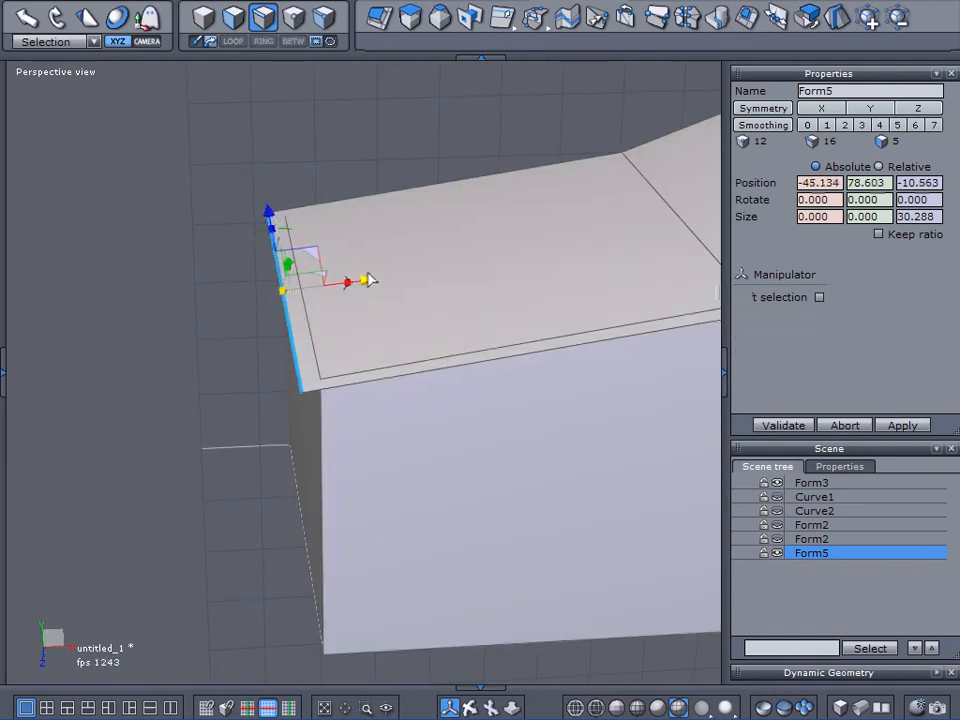
middle_drag(615, 321, 602, 405)
drag(377, 294, 358, 291)
- Extend the right eave edge outward with World manipulator axes, adjust its height to follow the slope and clear the edge selection
middle_drag(520, 300, 246, 288)
click(312, 292)
middle_drag(375, 285, 213, 120)
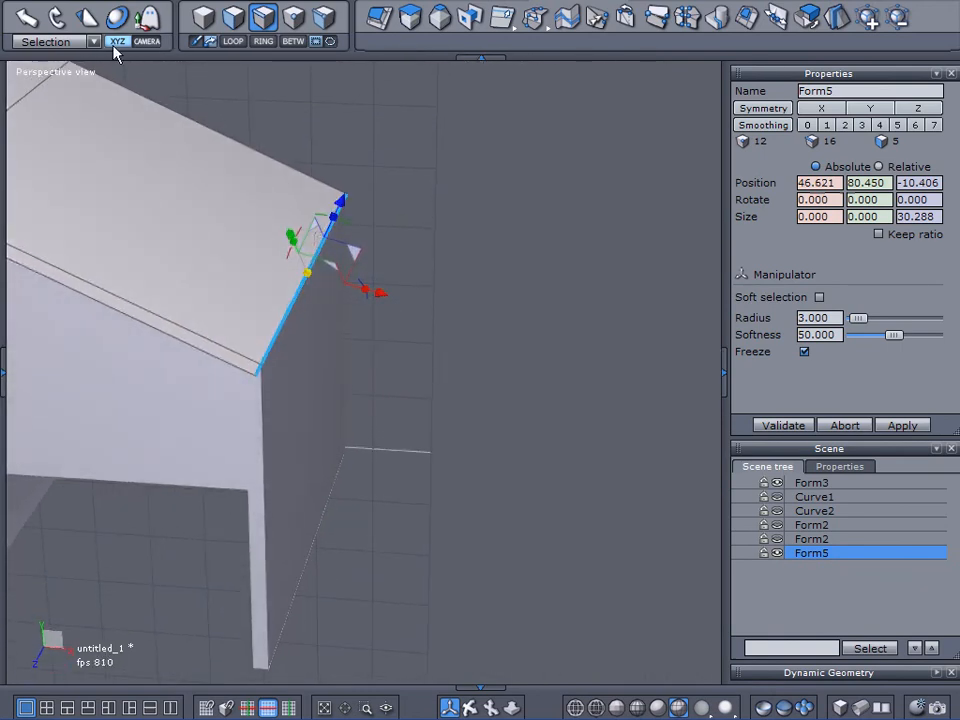
click(64, 40)
click(60, 66)
middle_drag(246, 292, 294, 333)
drag(400, 278, 422, 294)
drag(328, 199, 328, 206)
drag(409, 281, 410, 283)
drag(323, 212, 325, 204)
click(493, 252)
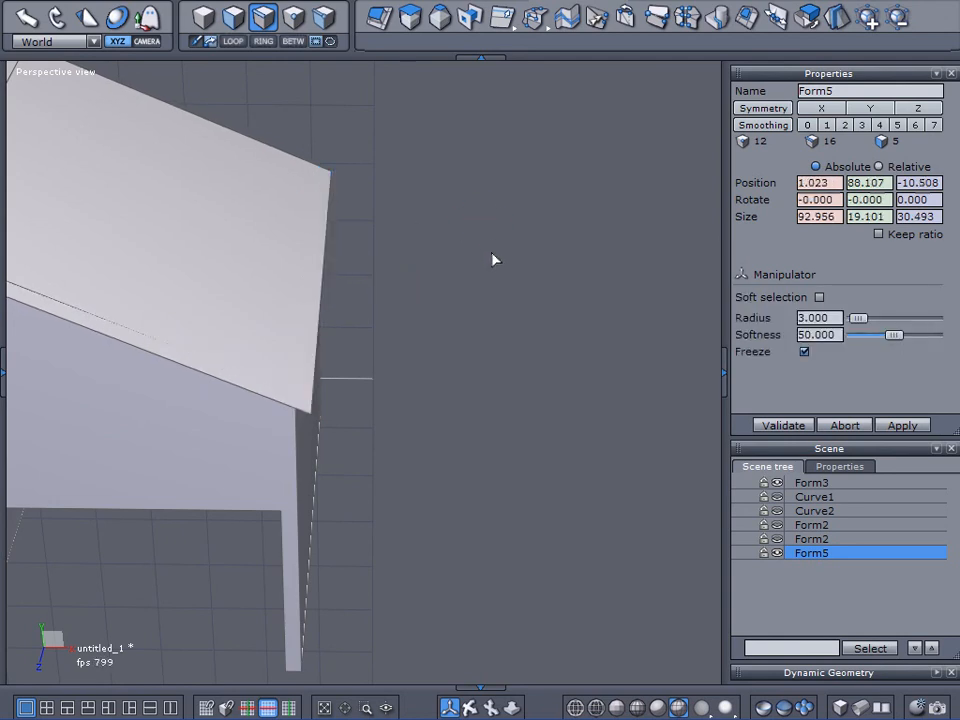
scroll(493, 252, down, 5)
mouse_move(449, 366)
right_down()
mouse_move(234, 432)
mouse_move(560, 373)
mouse_move(432, 354)
mouse_move(476, 388)
mouse_move(497, 347)
mouse_move(455, 366)
right_up()
right_drag(325, 212, 36, 171)
right_drag(354, 347, 307, 374)
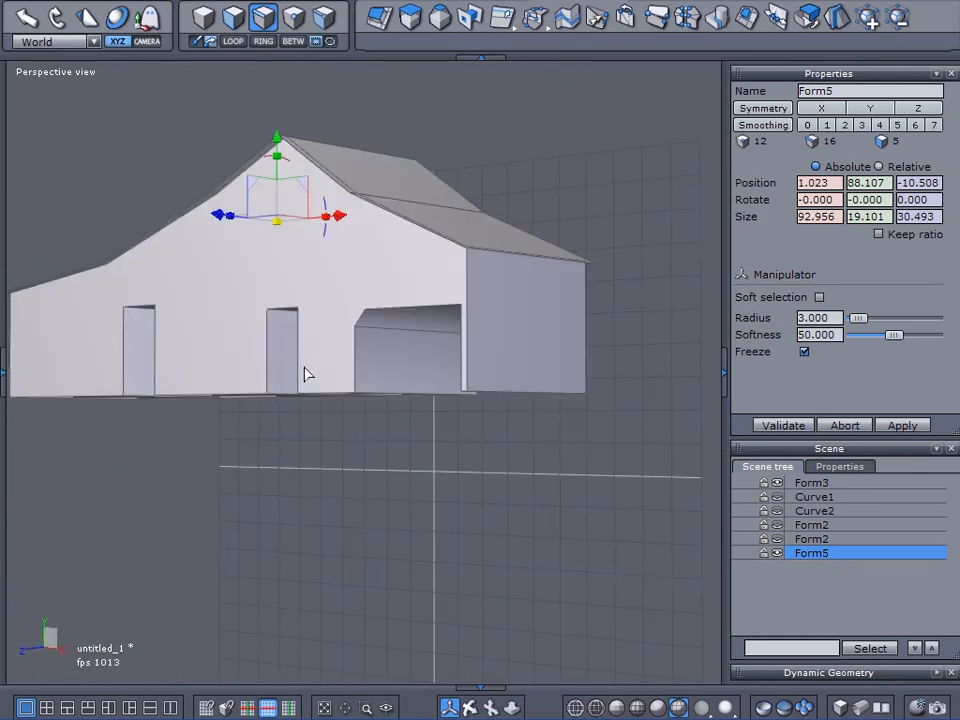